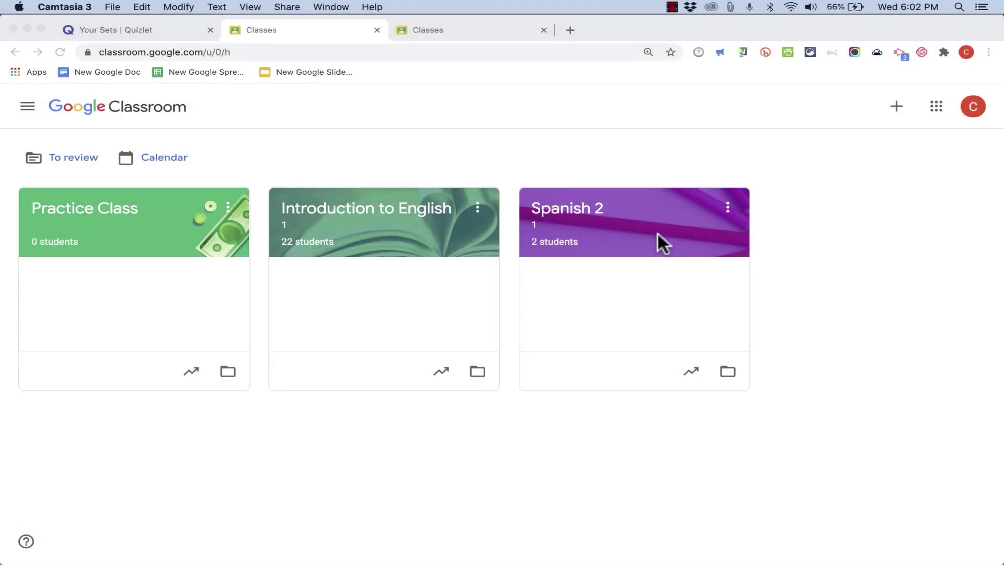
Move between the Quizlet and Classroom tabs, view Spanish Irregular Verbs, then return to Quizlet home.
click(148, 29)
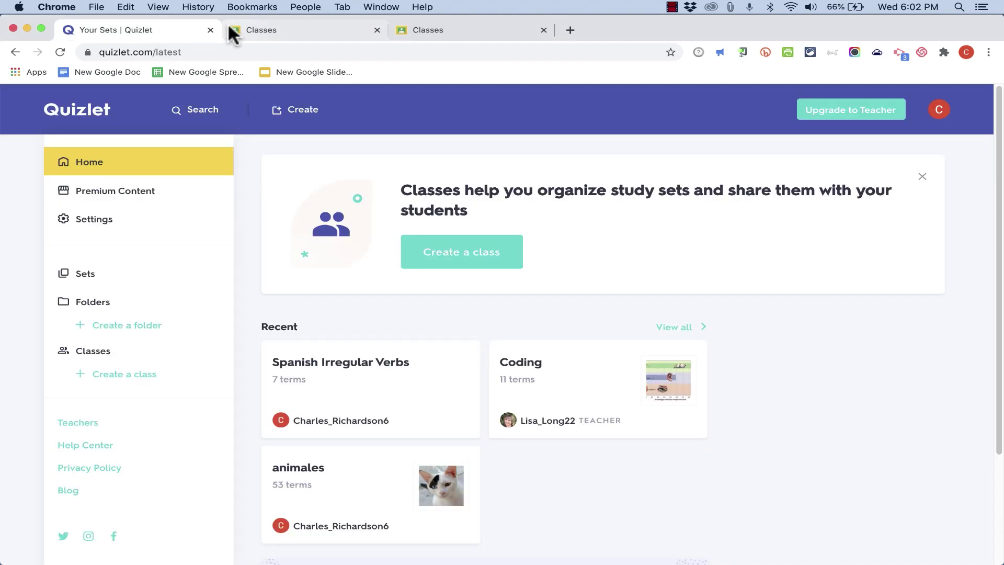
click(279, 29)
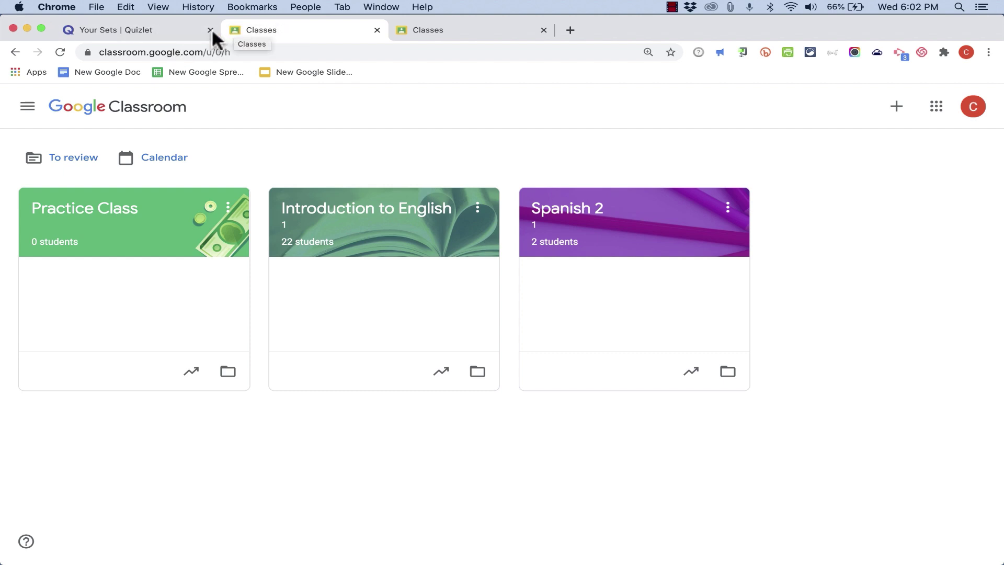
click(148, 39)
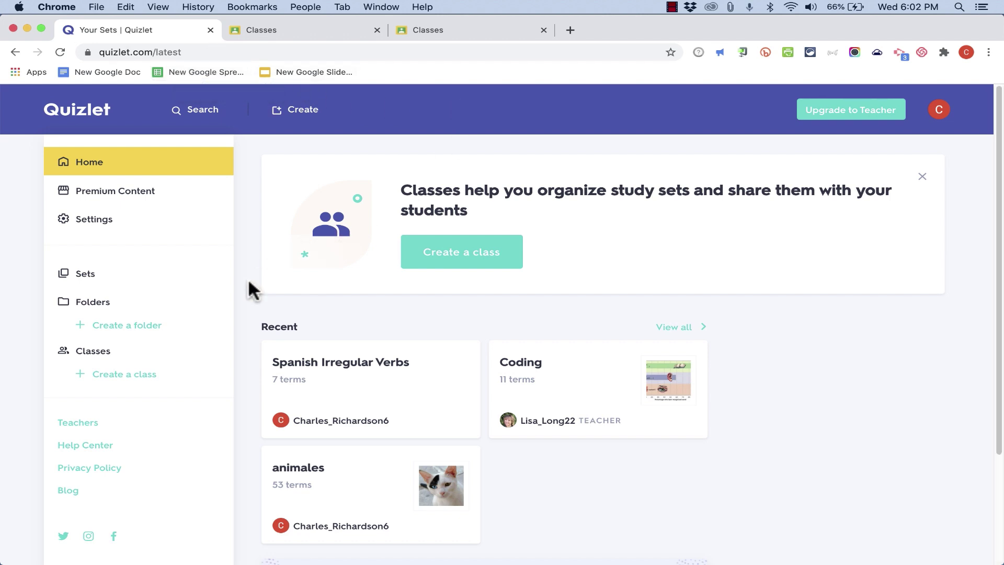
click(356, 365)
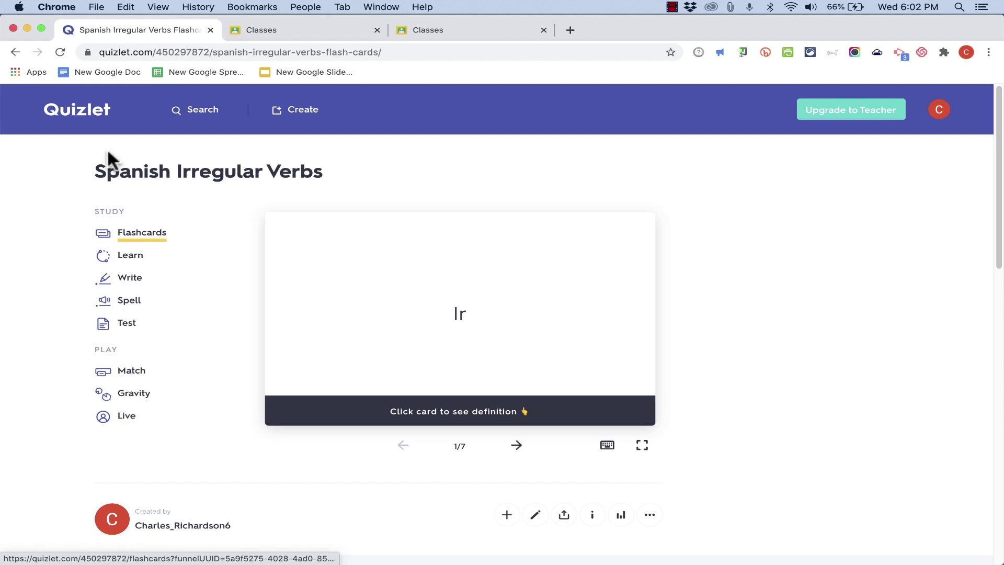
click(81, 118)
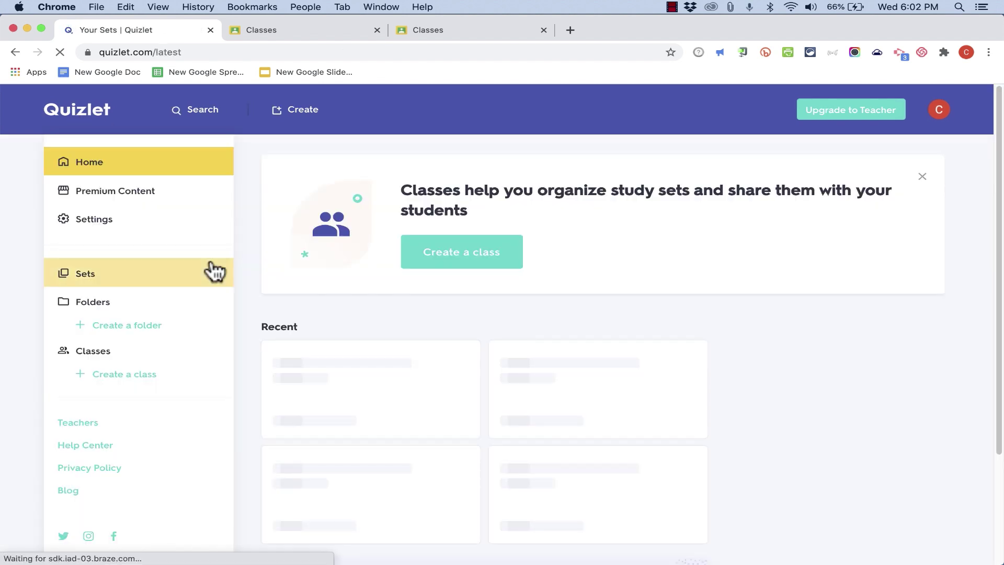
Search Quizlet for 'spanish animals' and open the Spanish Animals, Animals in Spanish set.
click(199, 113)
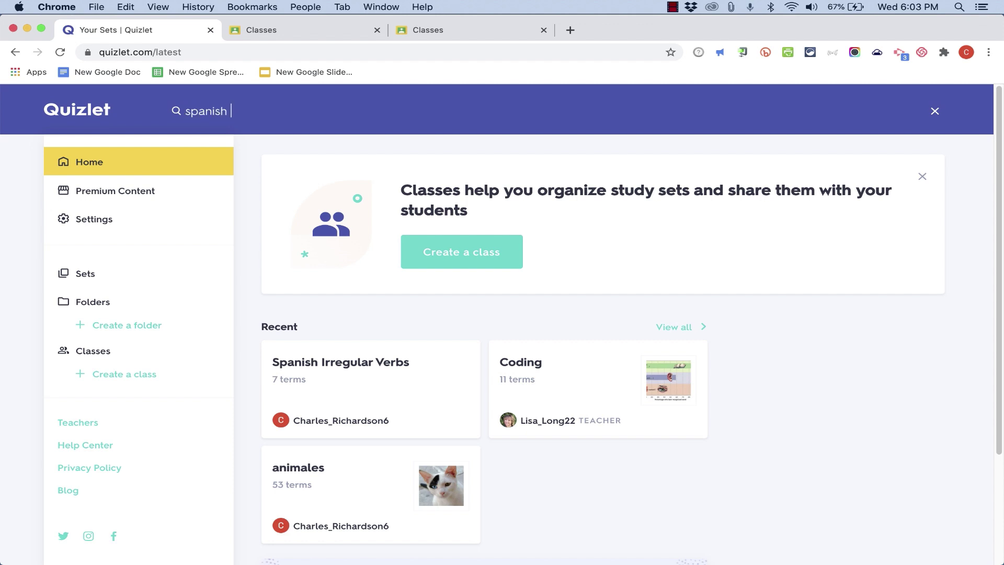
text(spanish animals)
key(Return)
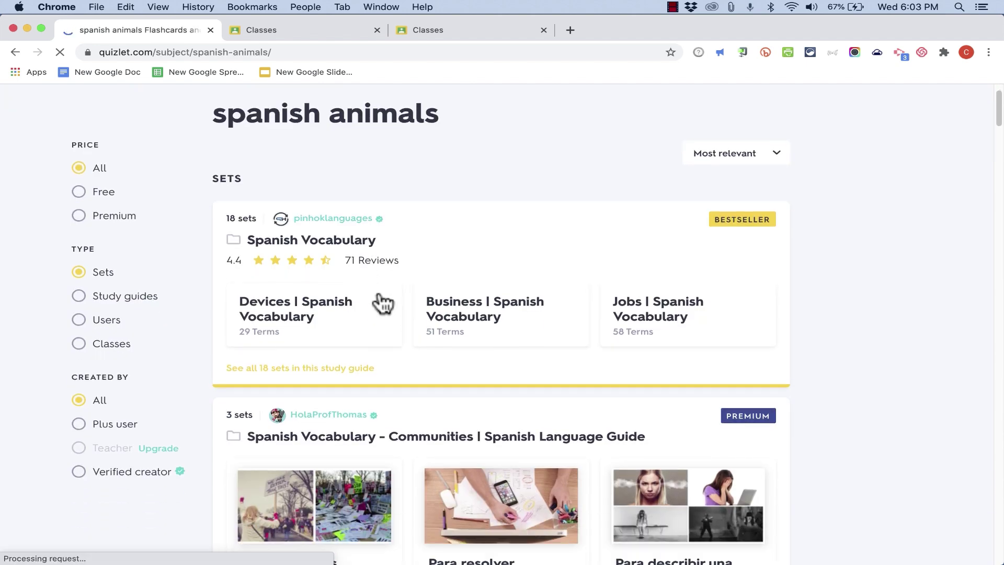
scroll(379, 308, down, 5)
scroll(373, 307, down, 2)
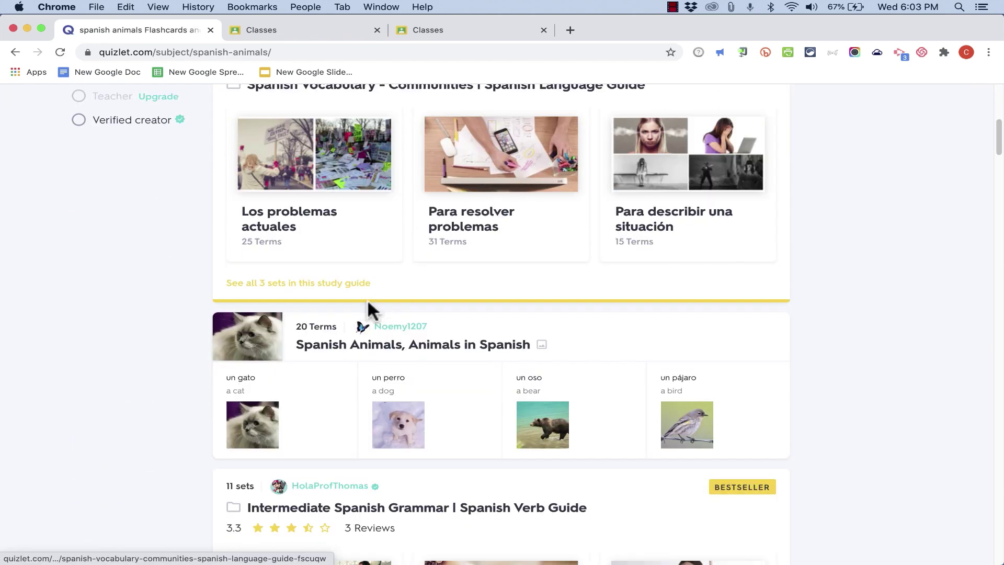
click(299, 336)
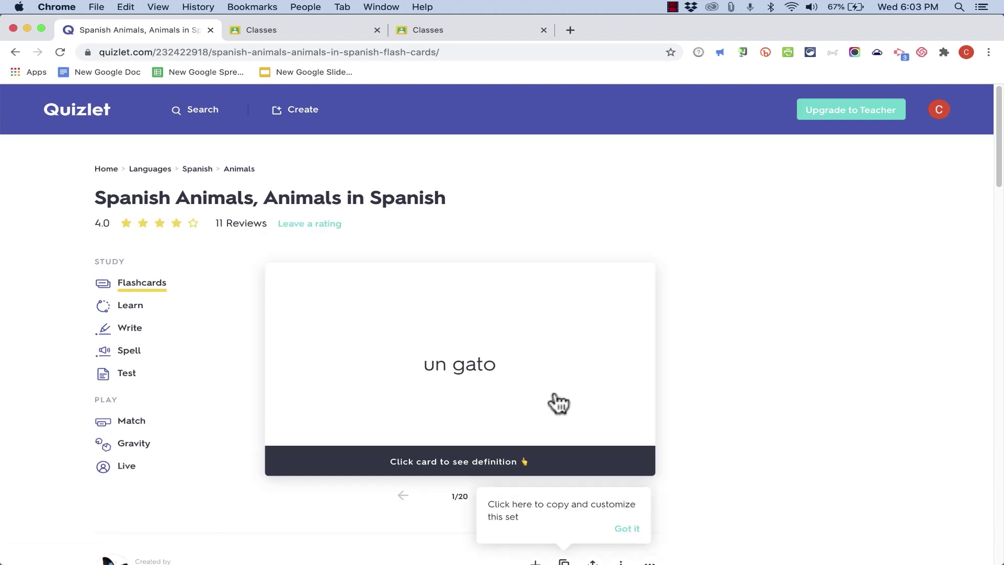
Flip and advance through un gato, un perro, and un oso, stopping on card 3.
click(552, 404)
click(558, 402)
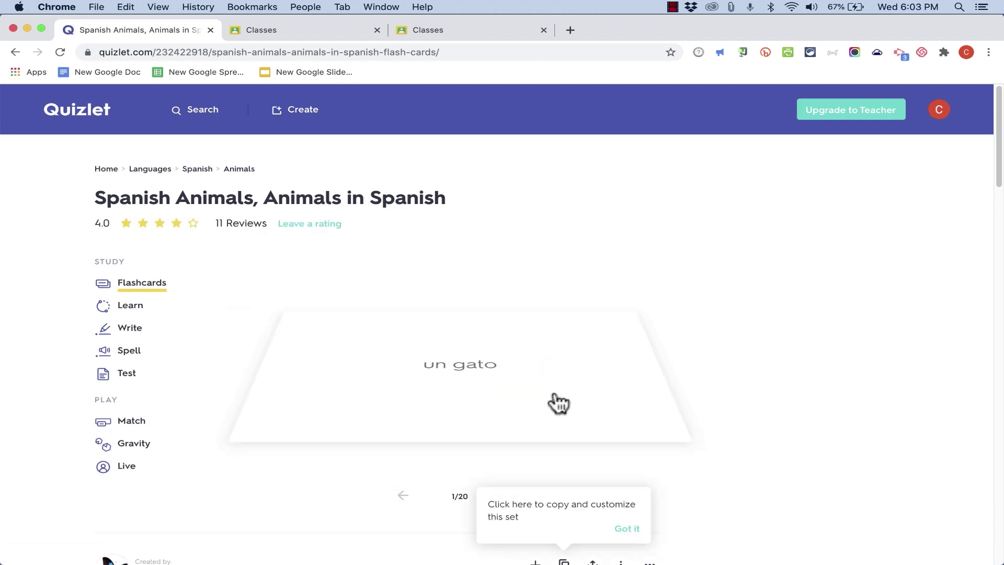
click(517, 495)
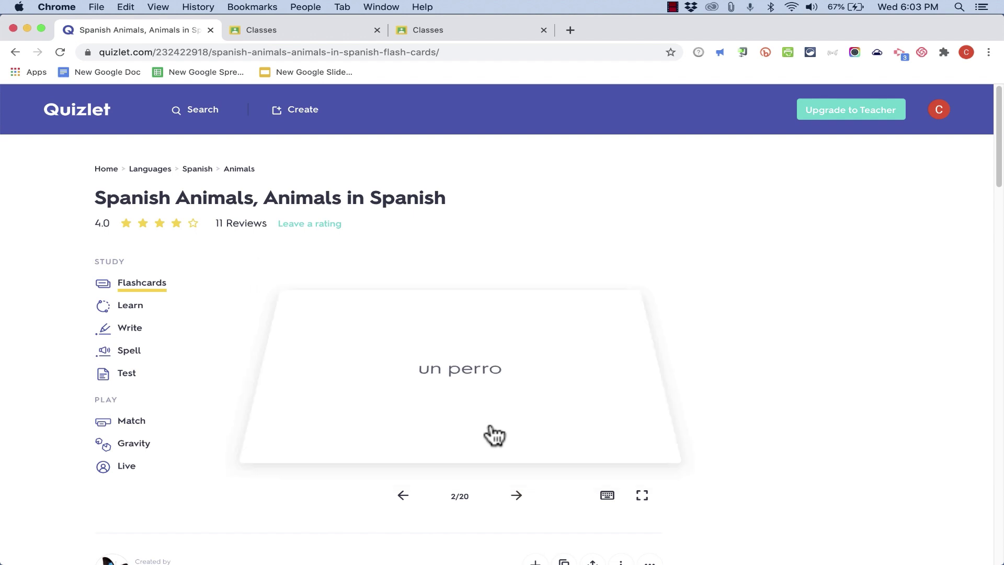
click(488, 434)
click(489, 435)
click(516, 496)
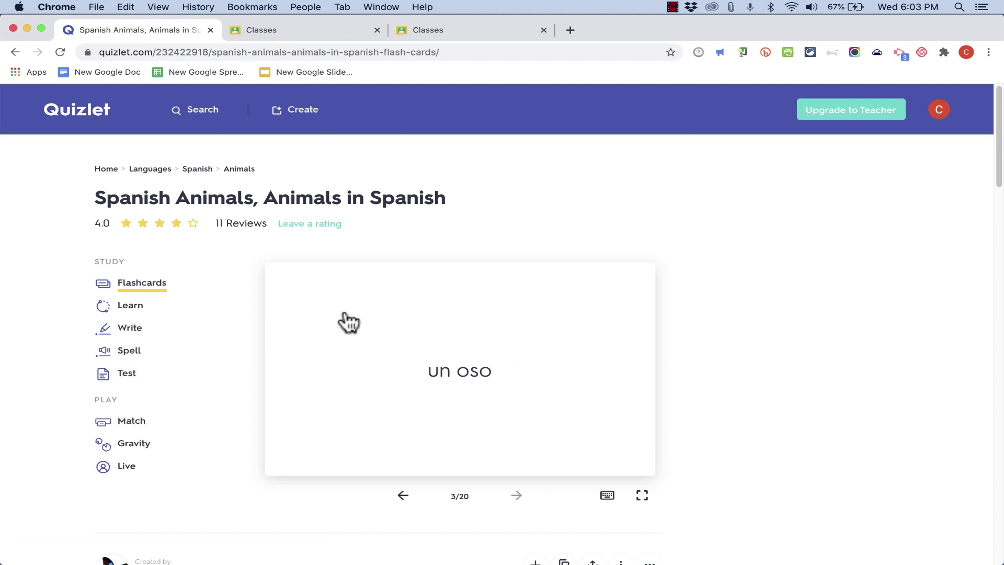
click(490, 398)
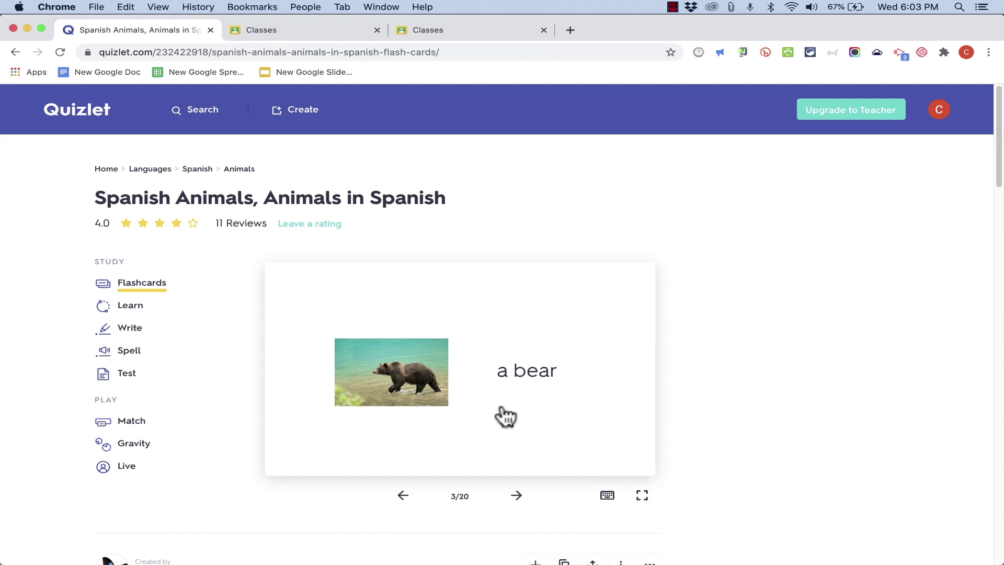
click(515, 421)
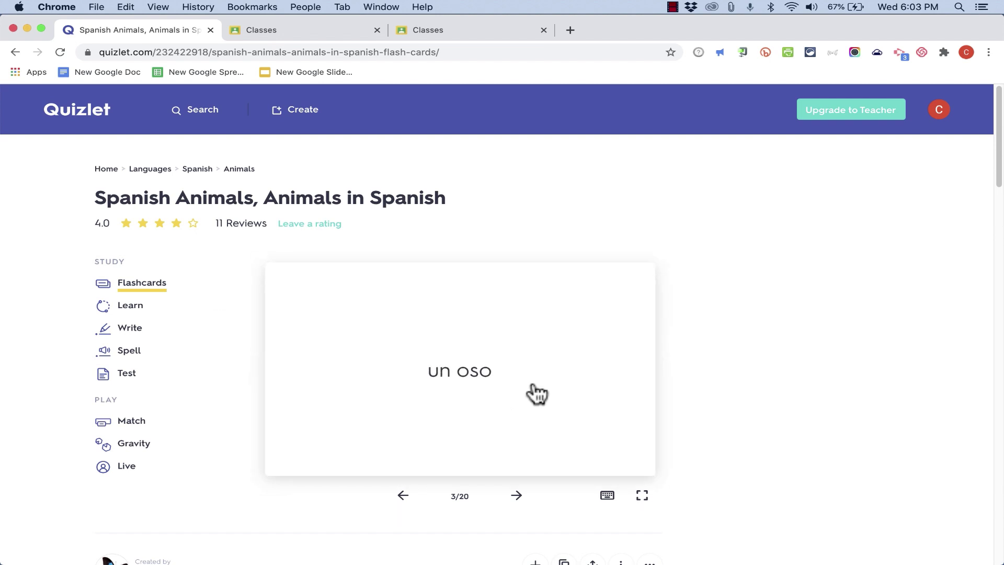
scroll(531, 421, down, 3)
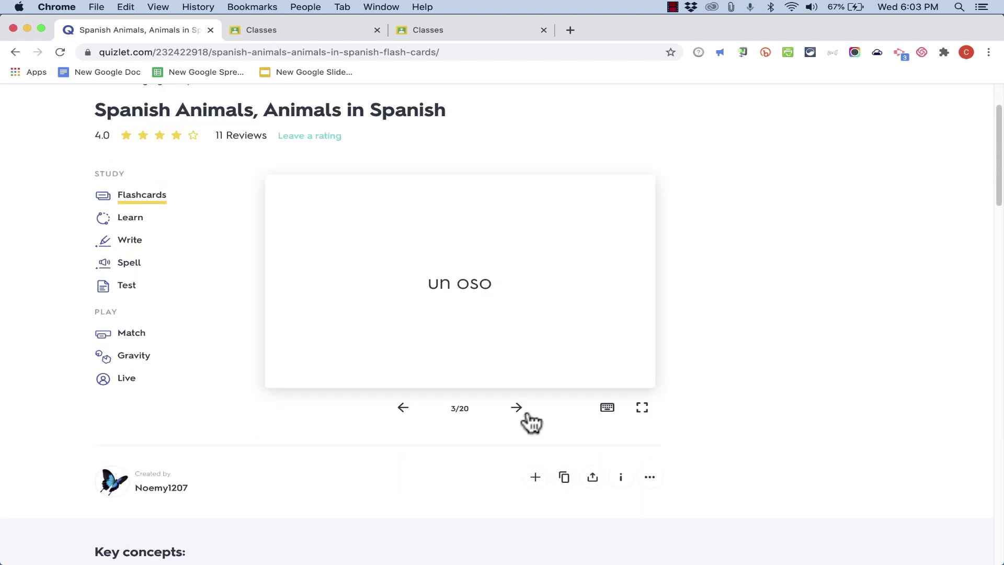
scroll(531, 421, down, 3)
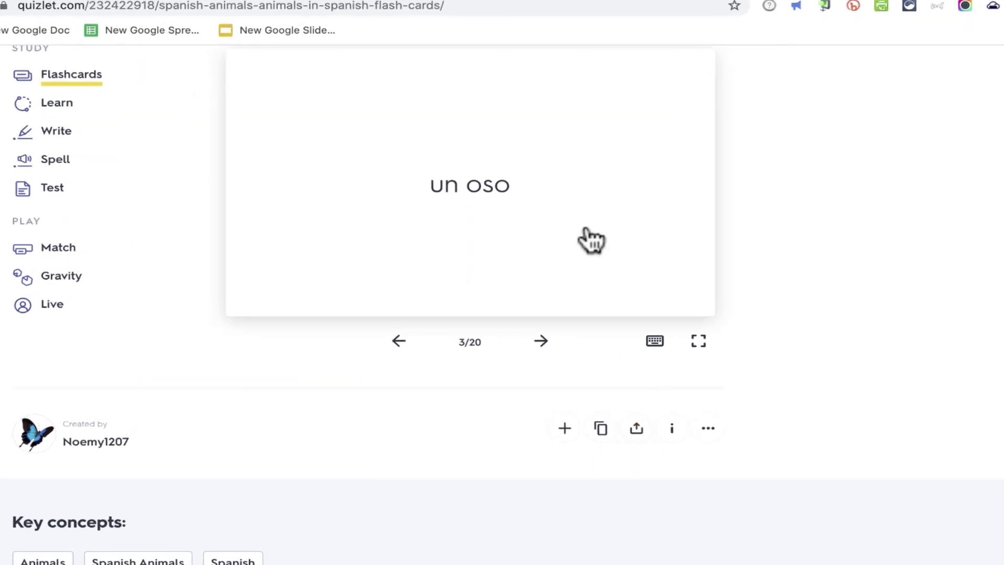
Share the Spanish Animals set to Google Classroom, choosing the Spanish 2 class.
click(633, 436)
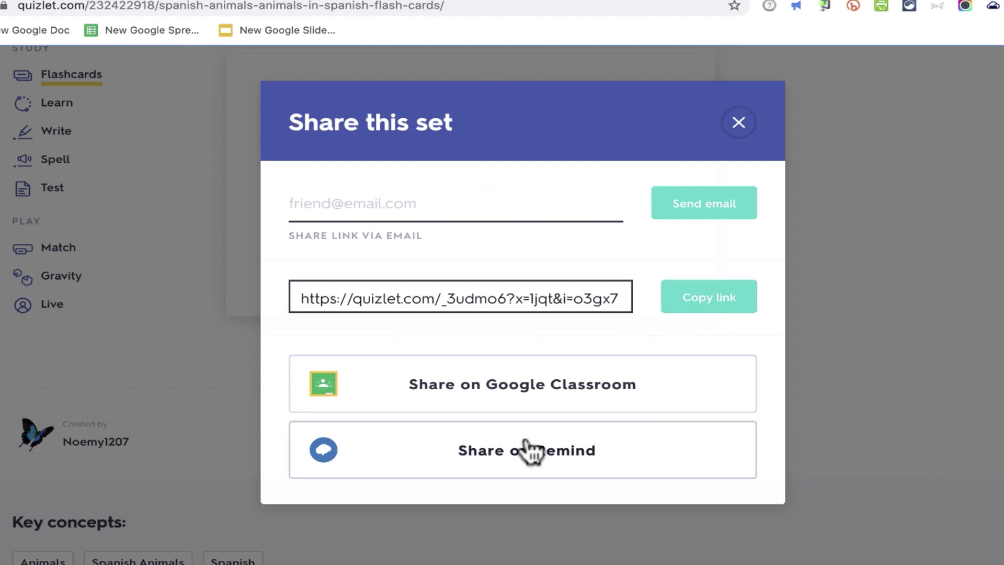
click(559, 390)
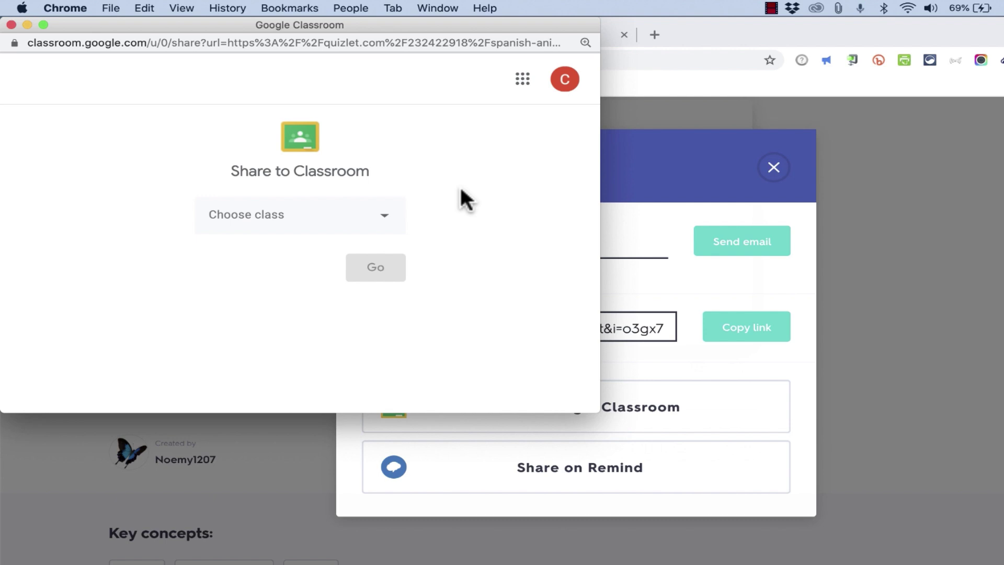
click(383, 224)
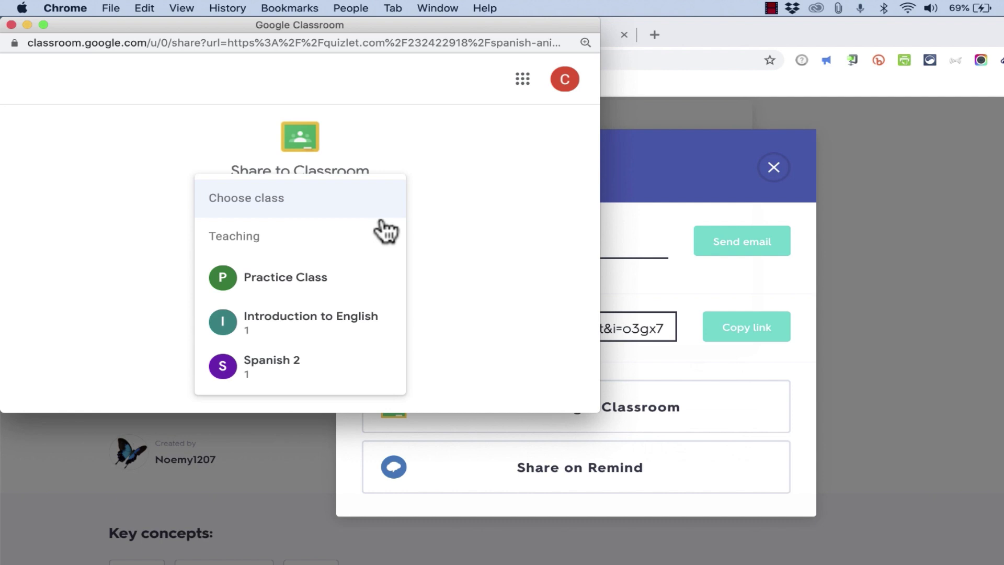
click(353, 376)
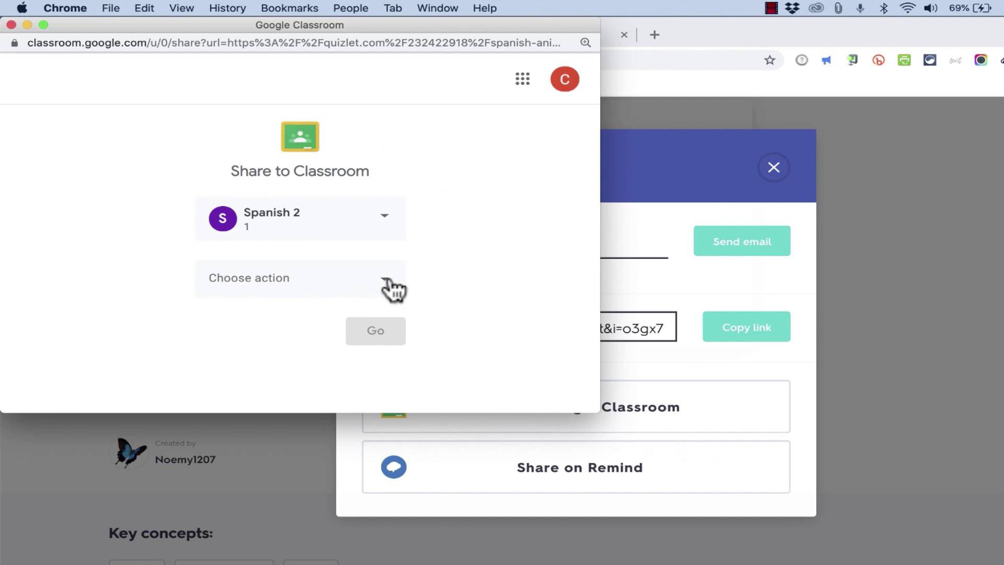
Choose Create assignment as the action for sharing the set to Spanish 2.
click(394, 289)
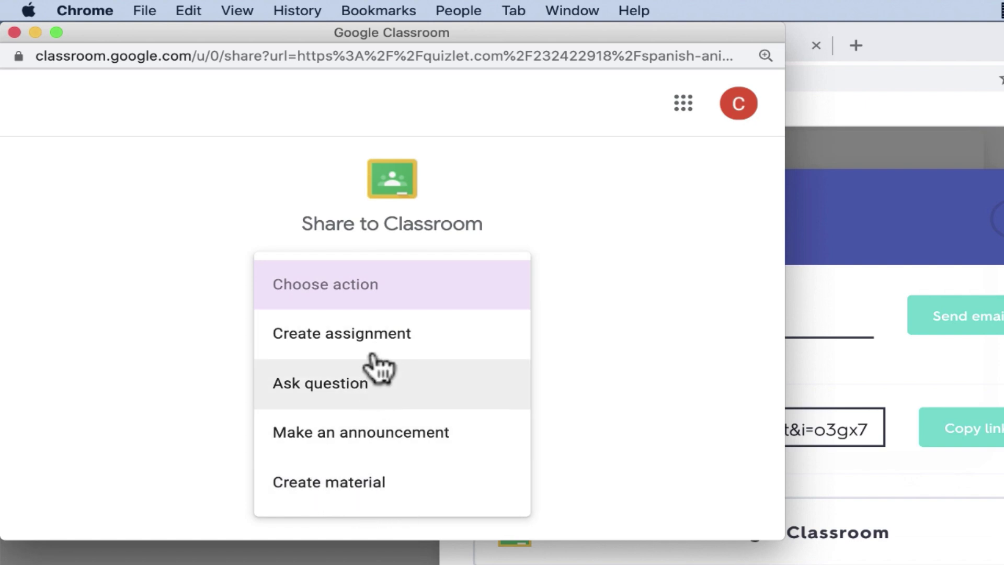
click(426, 345)
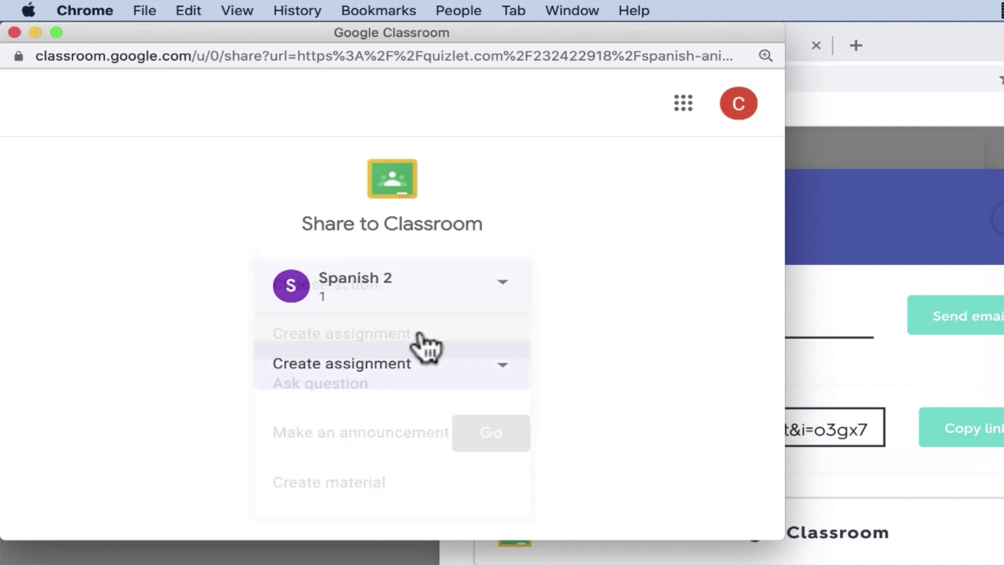
Title the assignment 'Spanish Animals Quizlet Assignment' and add screenshot-submission instructions.
click(497, 436)
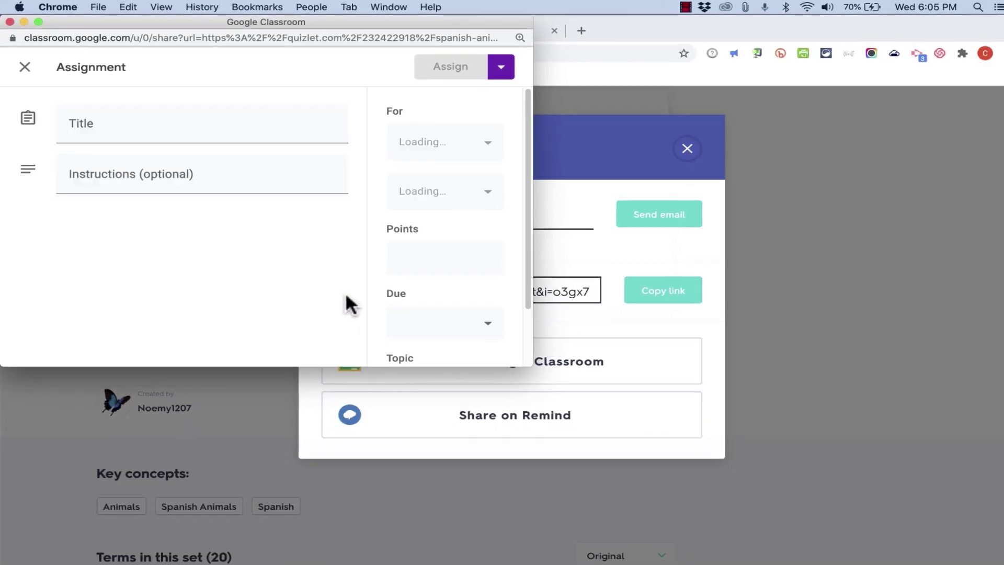
scroll(516, 354, down, 2)
double_click(518, 357)
click(139, 128)
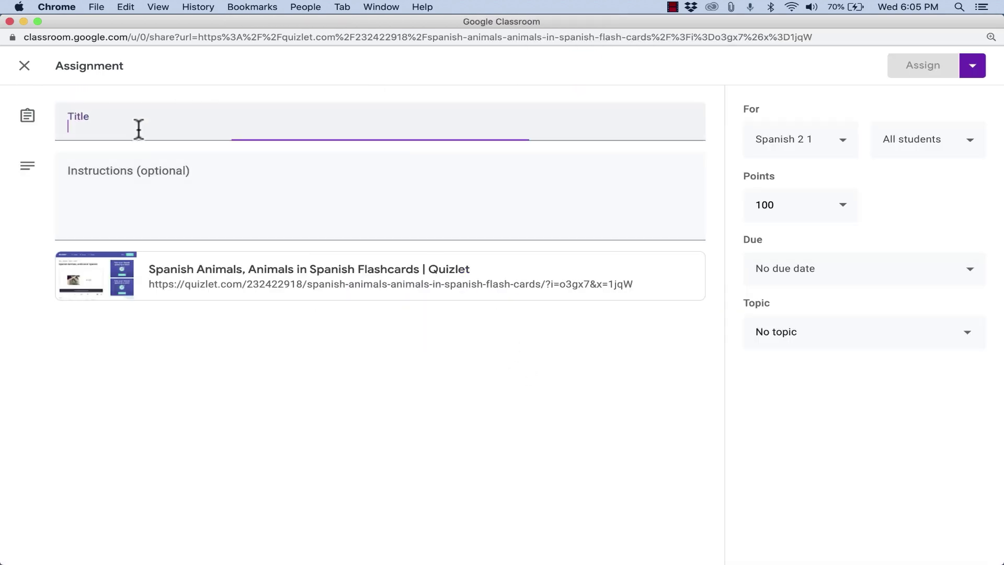
text(Spanish Animals)
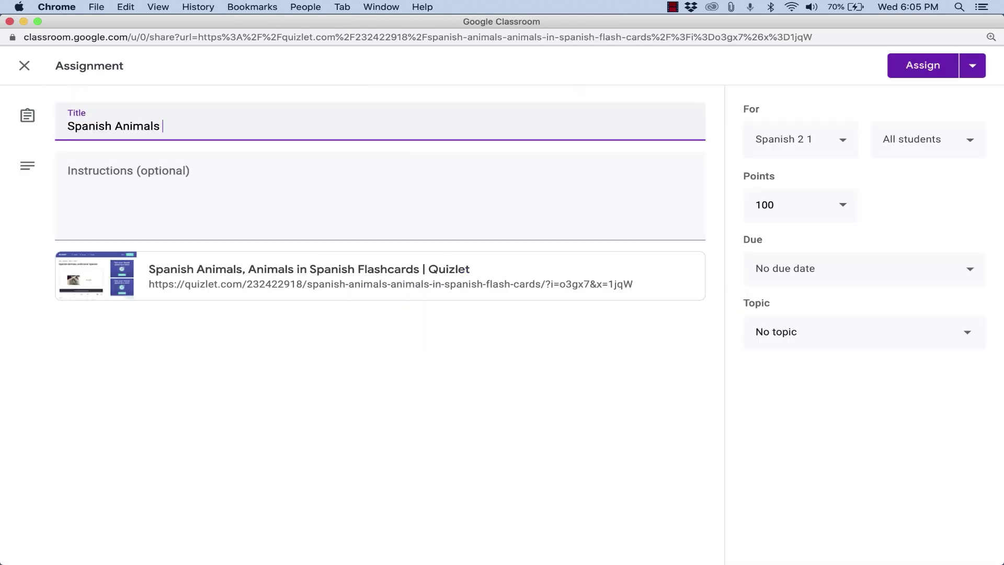
text(Quizlet Assignment)
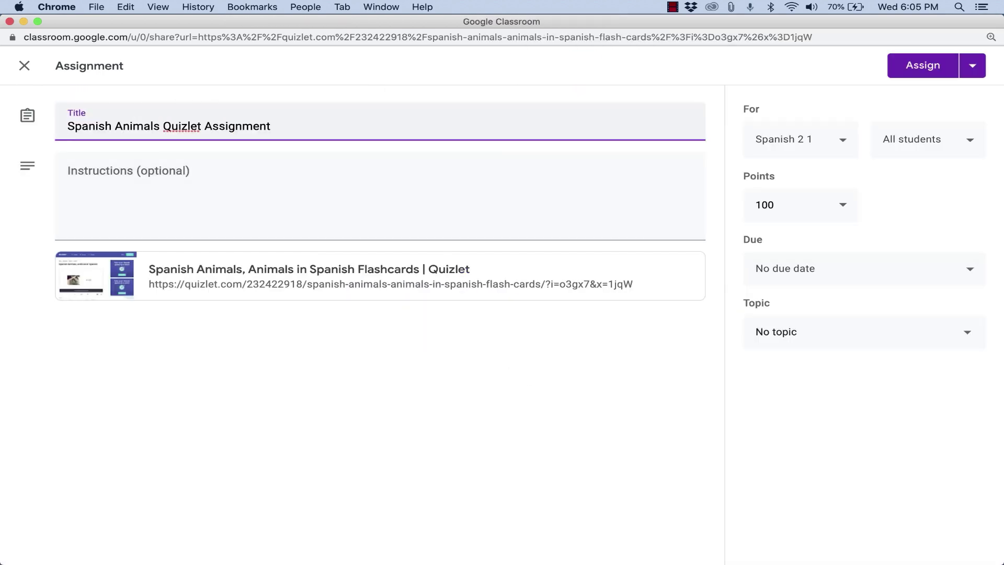
click(146, 205)
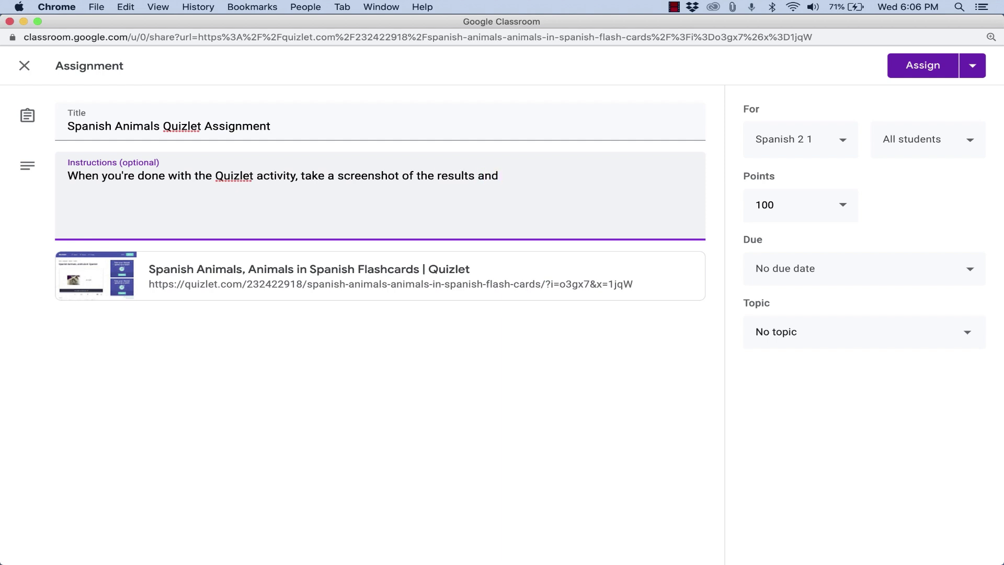
text(submit it through this assignment.)
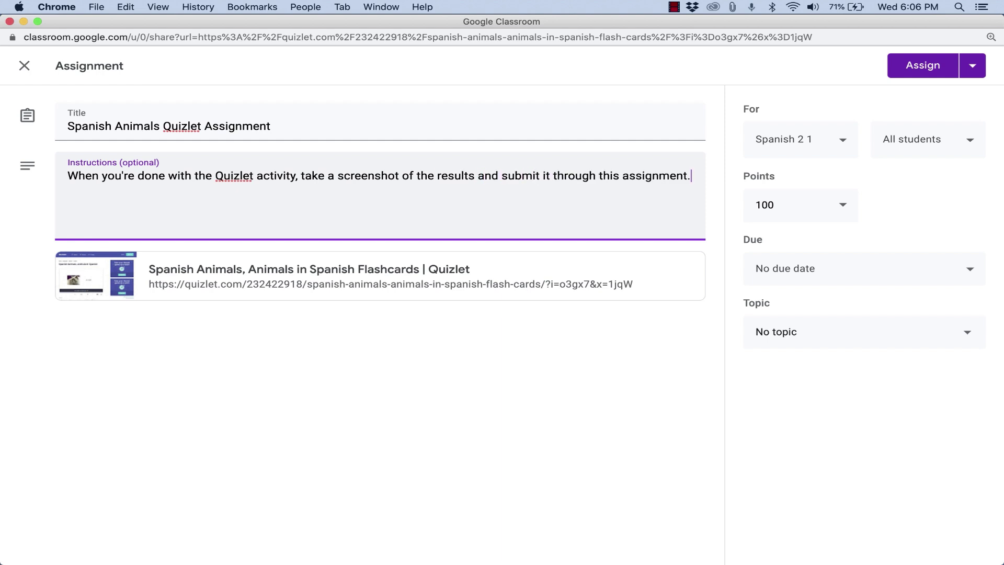
Leave No due date and No topic, then assign it to the class.
click(891, 269)
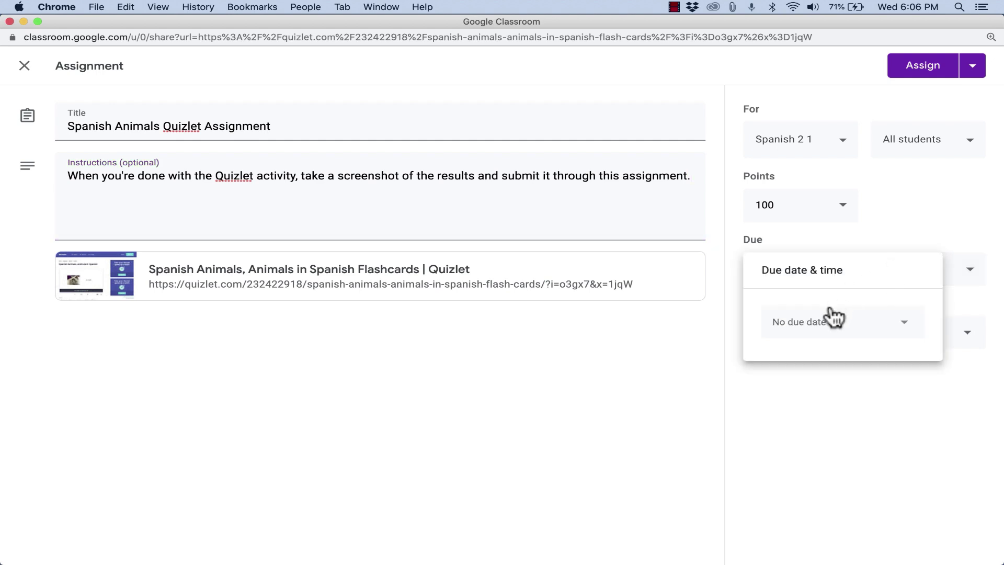
click(854, 393)
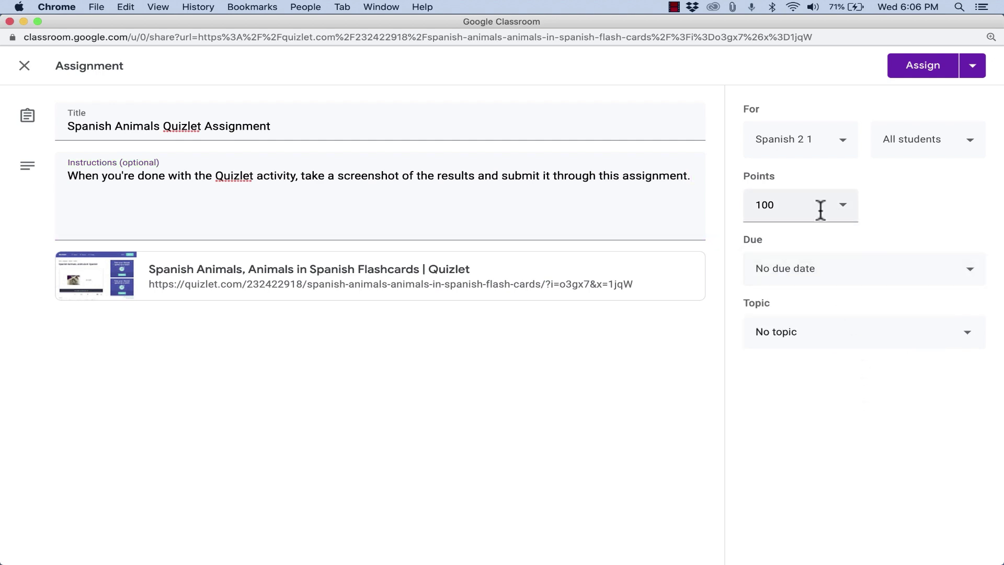
click(811, 331)
click(811, 334)
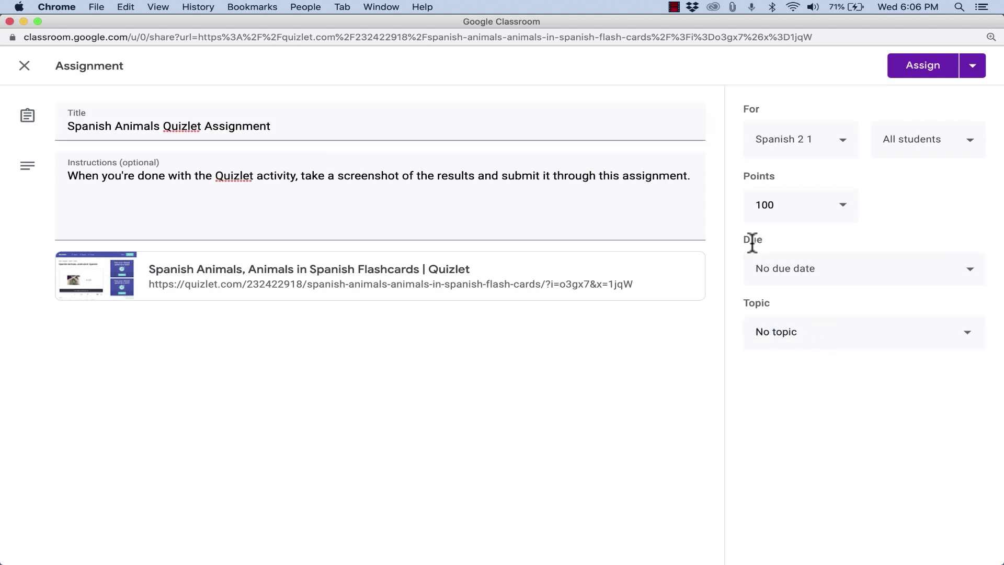
click(945, 66)
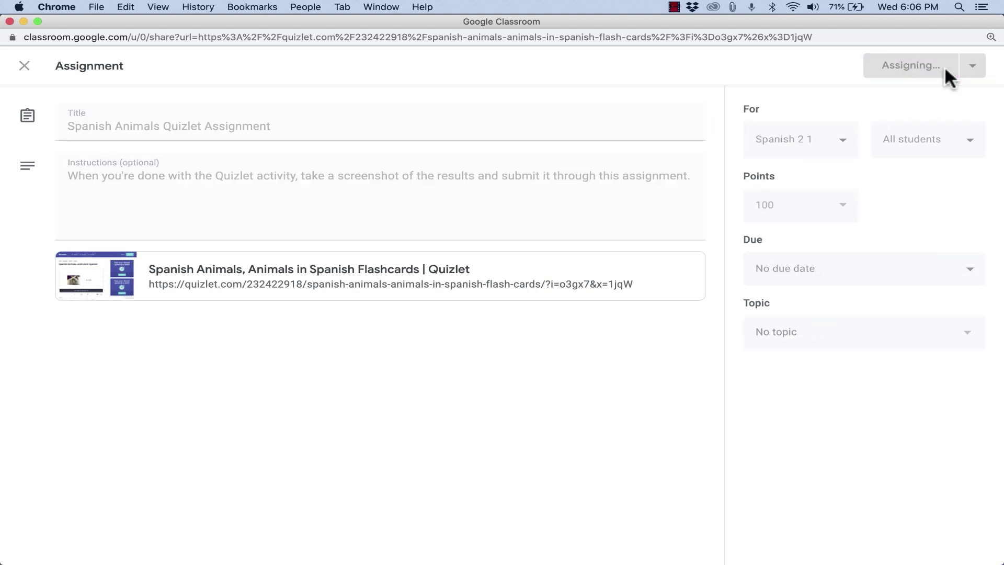
Close the share window, open Spanish 2, and view the new assignment's student work.
click(9, 21)
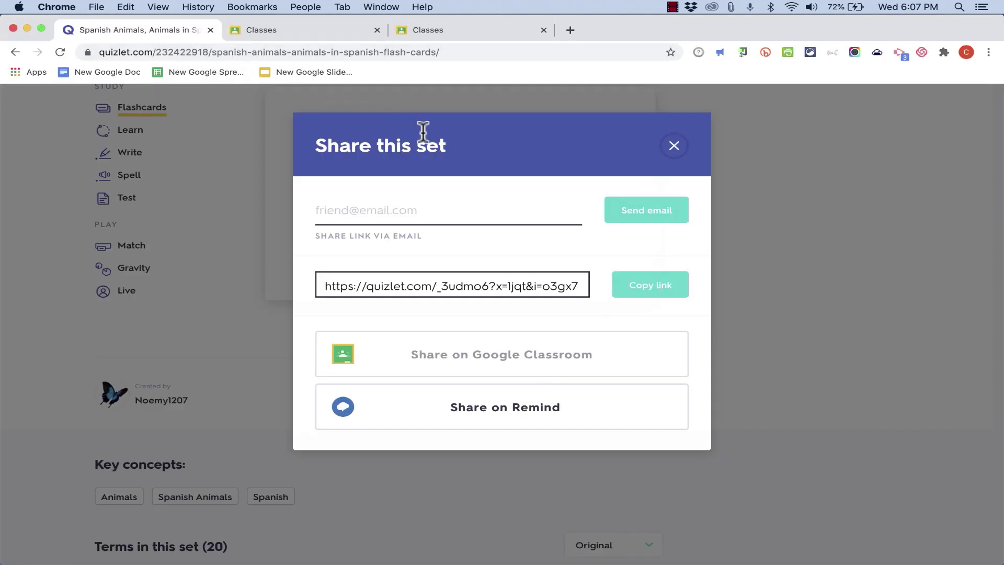
click(277, 24)
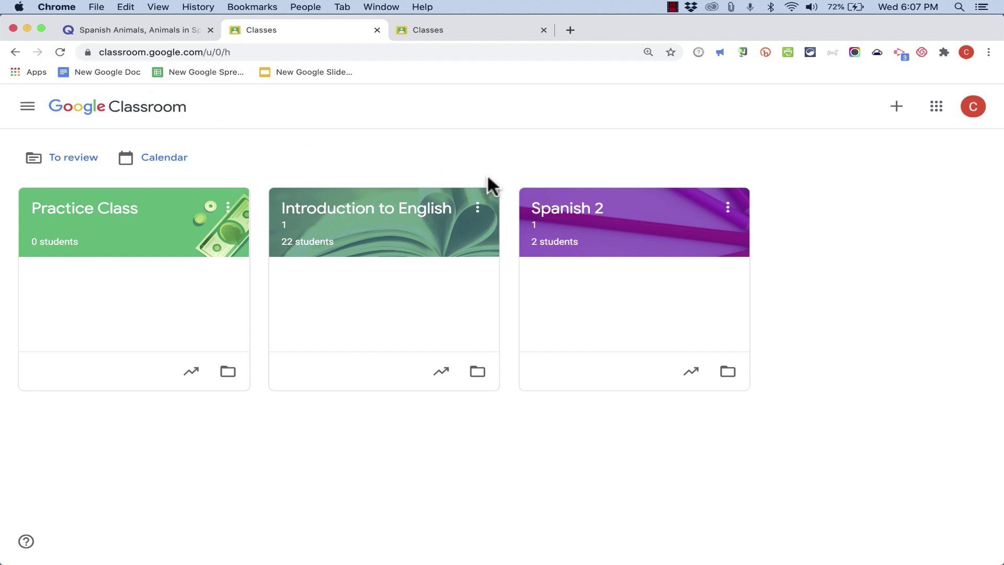
click(595, 222)
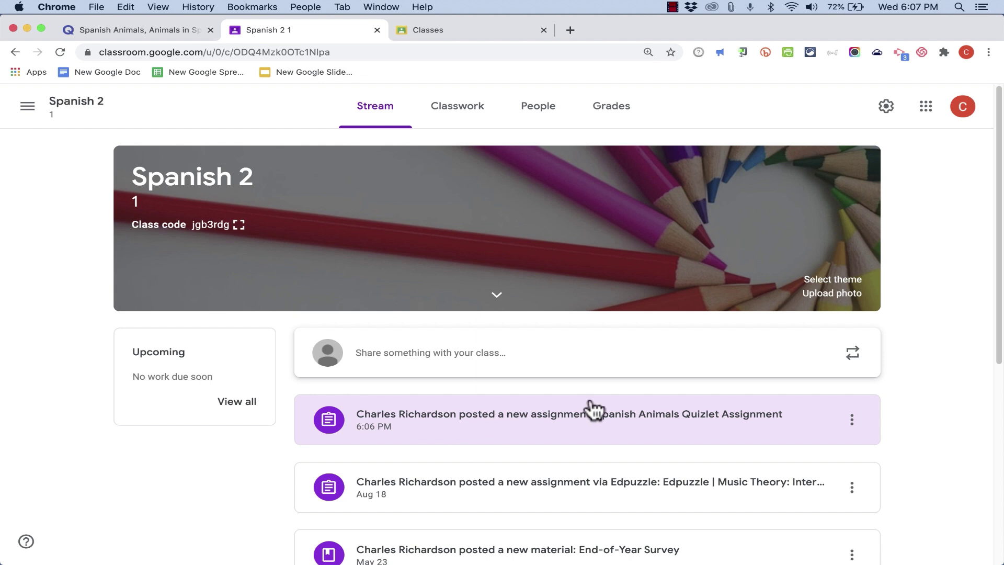
click(682, 421)
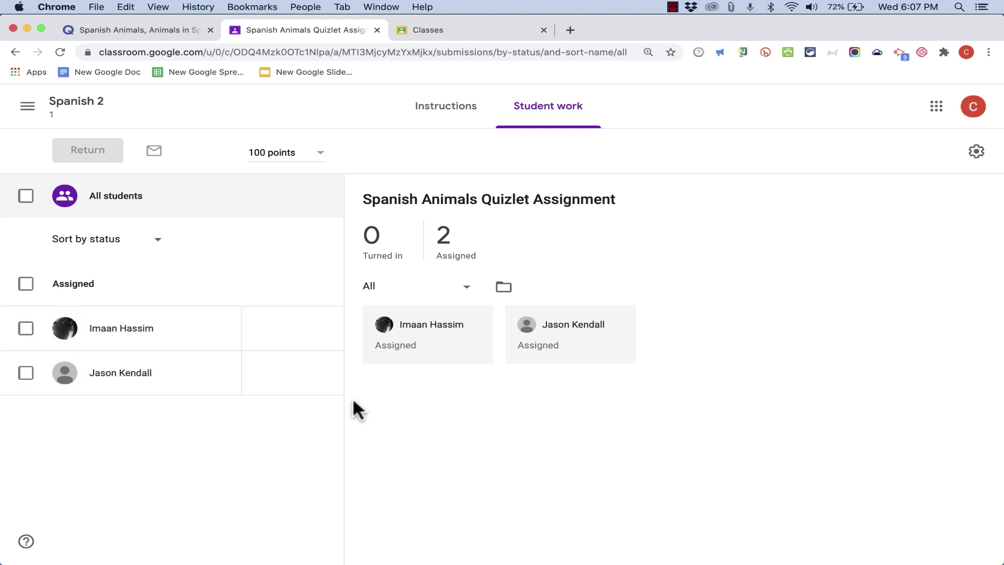
As the student, open the assignment in Spanish 2 and launch its attached Quizlet set.
click(421, 29)
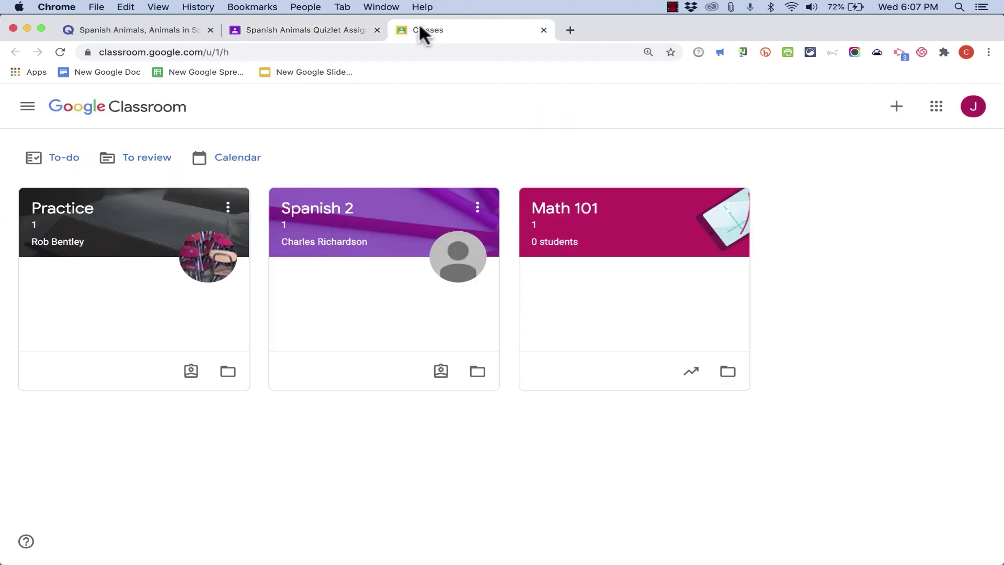
click(325, 207)
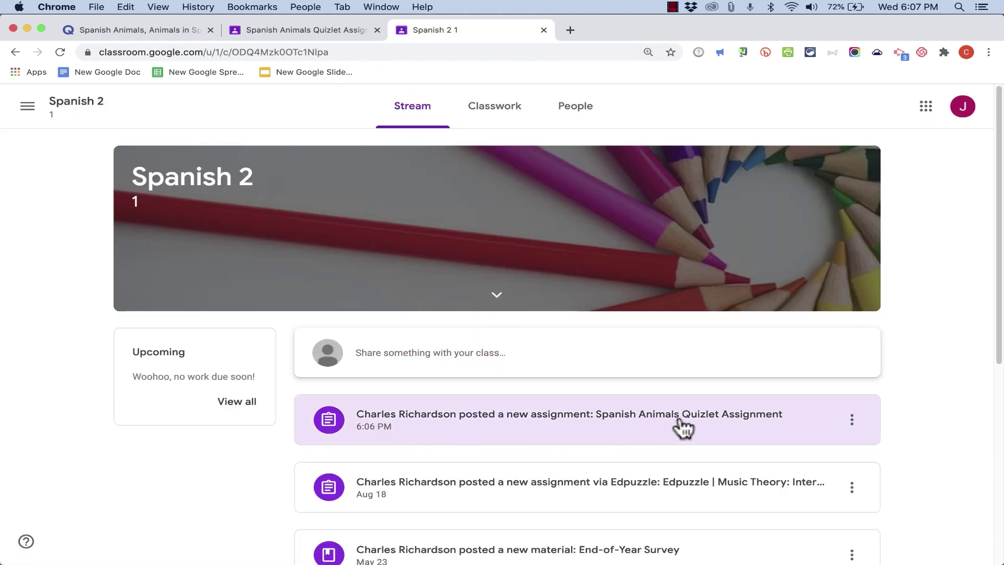
click(695, 419)
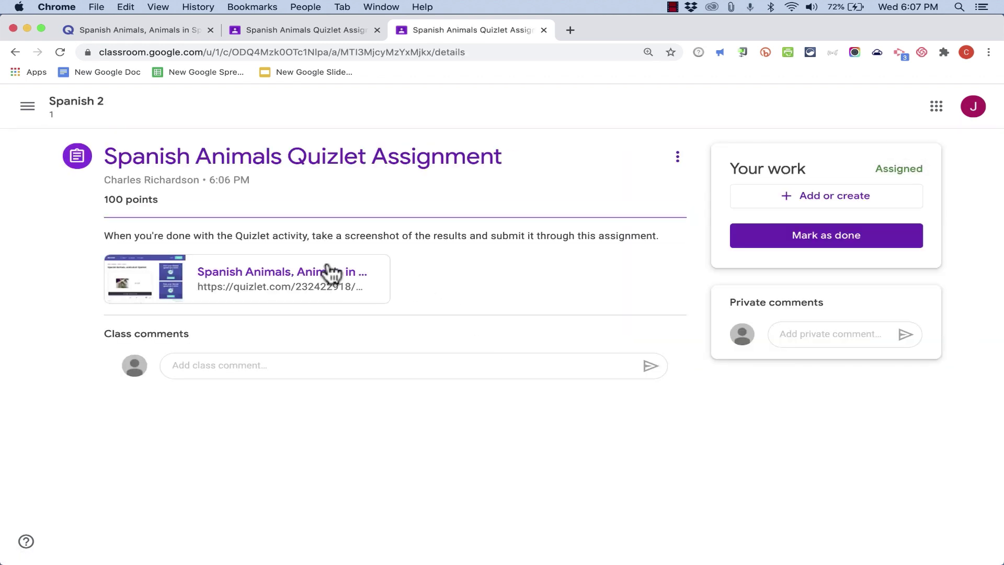
drag(288, 233, 663, 233)
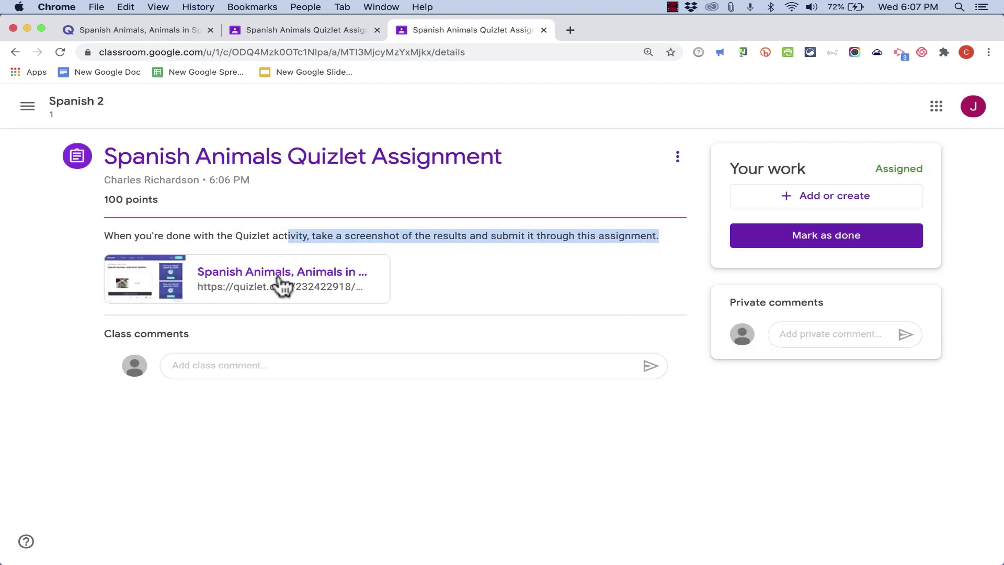
click(258, 280)
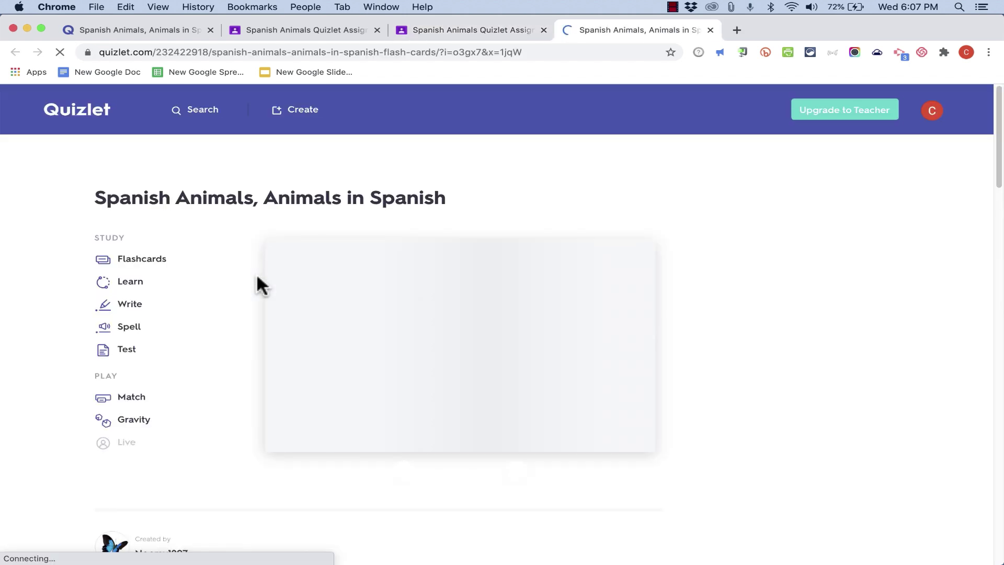
Flip and advance through a few Spanish Animals flashcards.
click(498, 458)
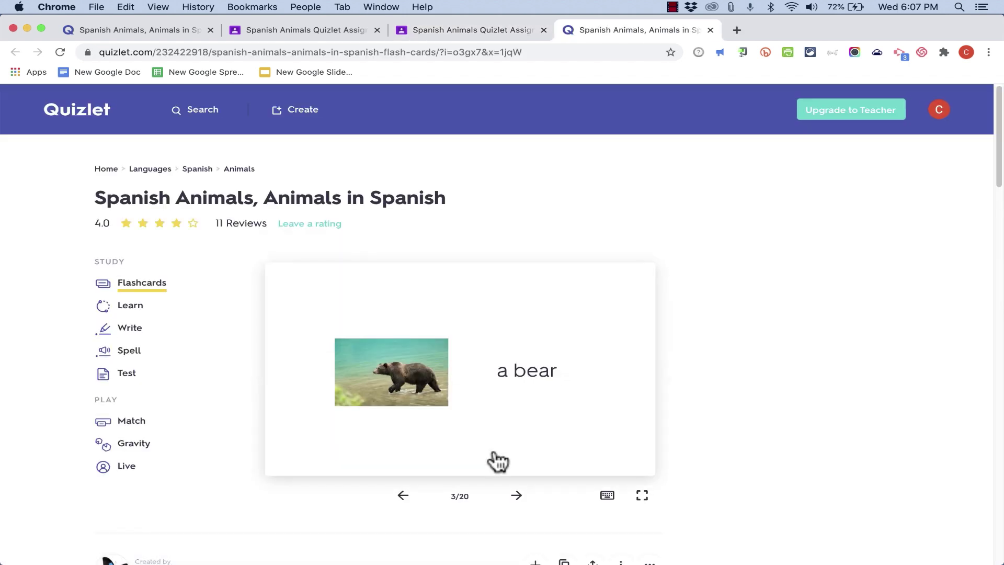
click(497, 460)
click(516, 495)
click(516, 495)
click(516, 495)
click(513, 495)
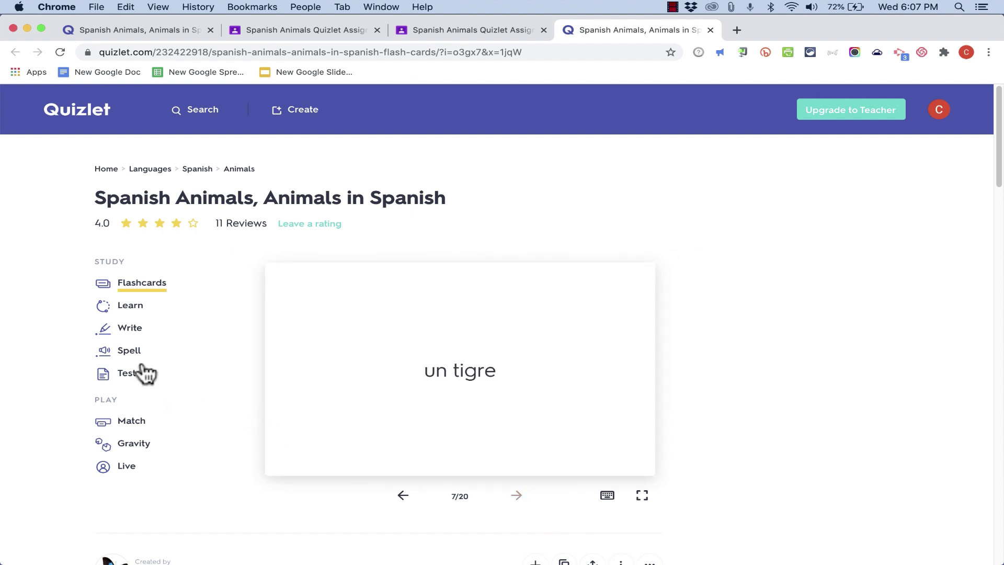
Start Spell mode, reveal the penguin answer, and return to the spelling prompt.
click(130, 356)
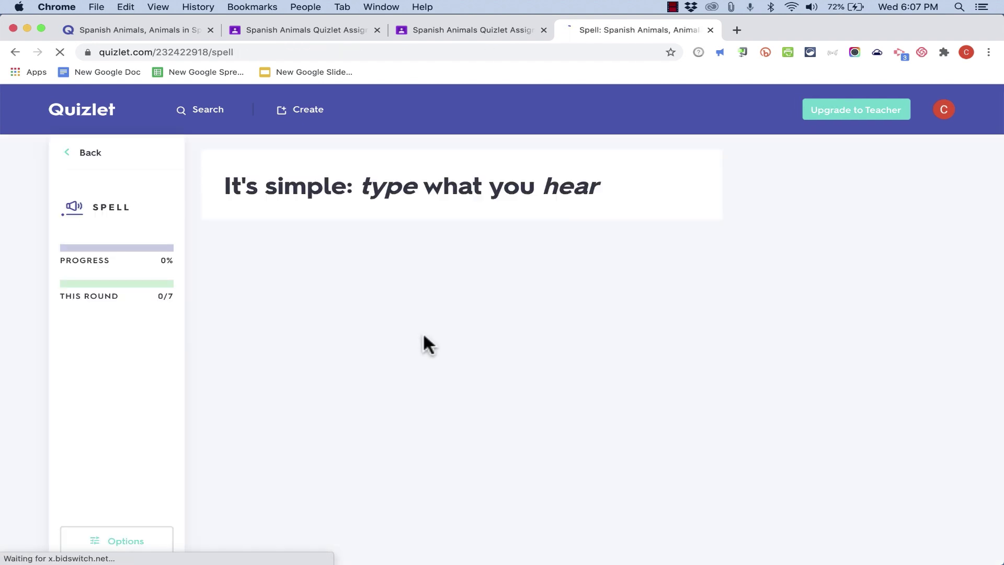
key(Return)
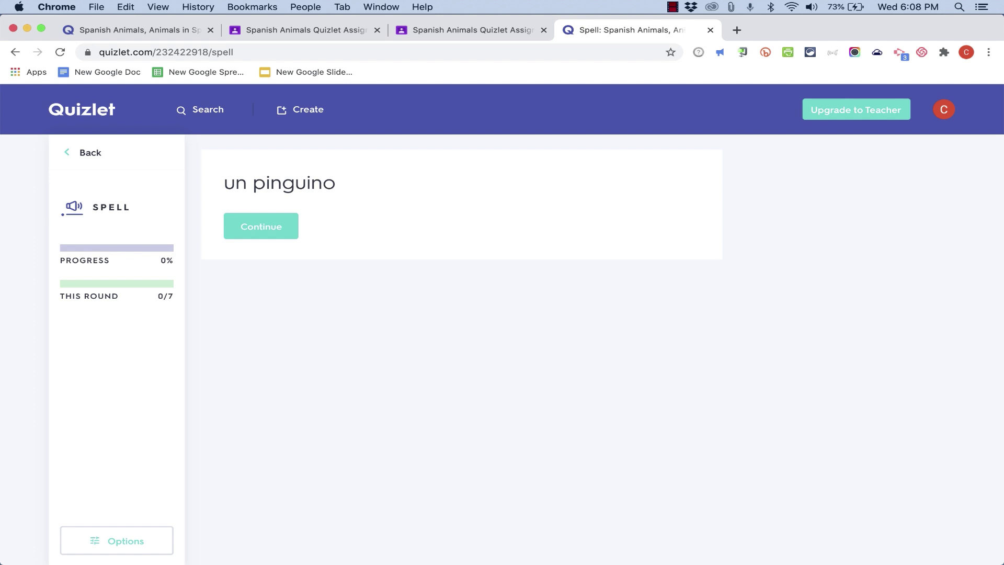
click(259, 230)
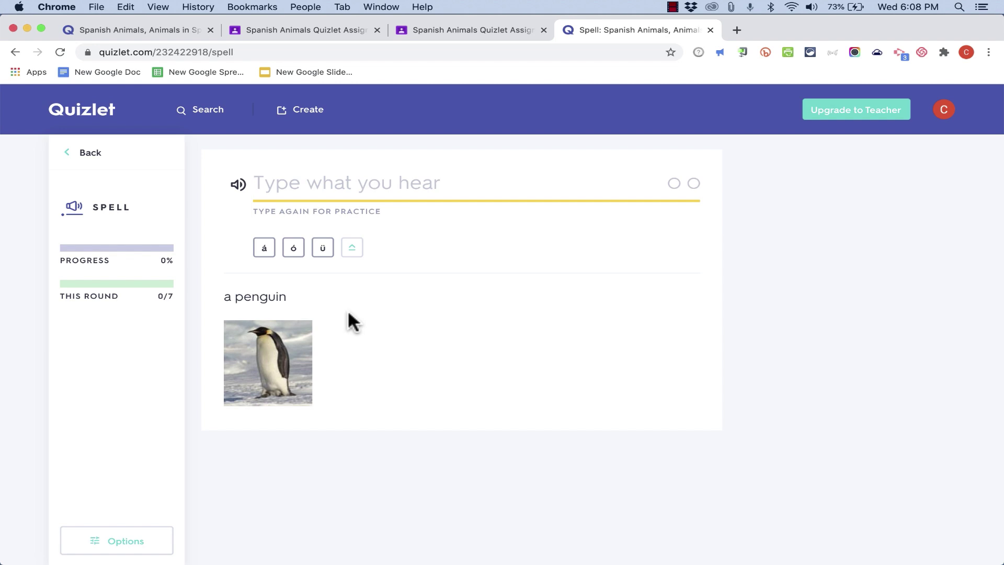
key(super+shift+4)
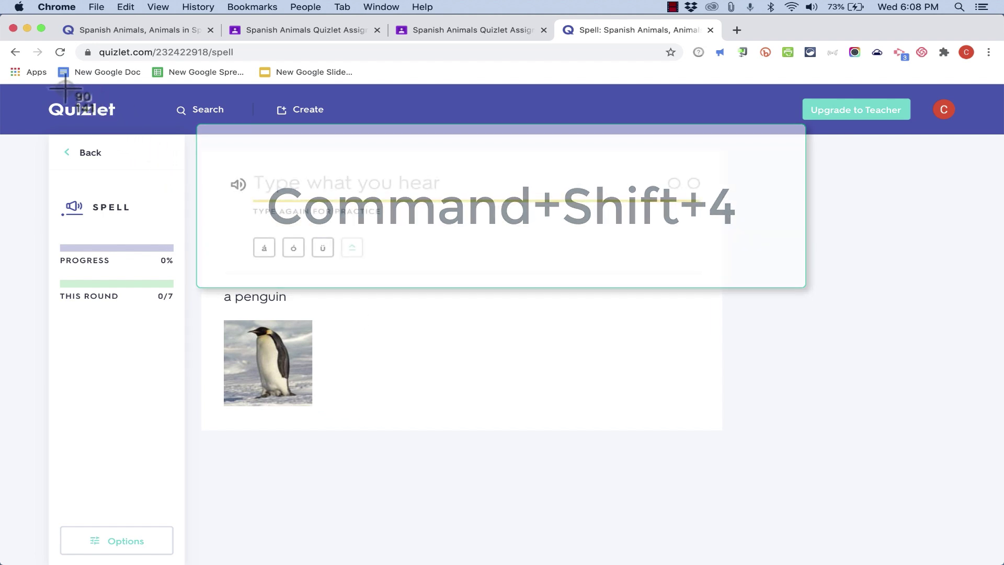
Drag across the Quizlet Spell page to capture a screenshot of the penguin prompt.
drag(28, 85, 799, 507)
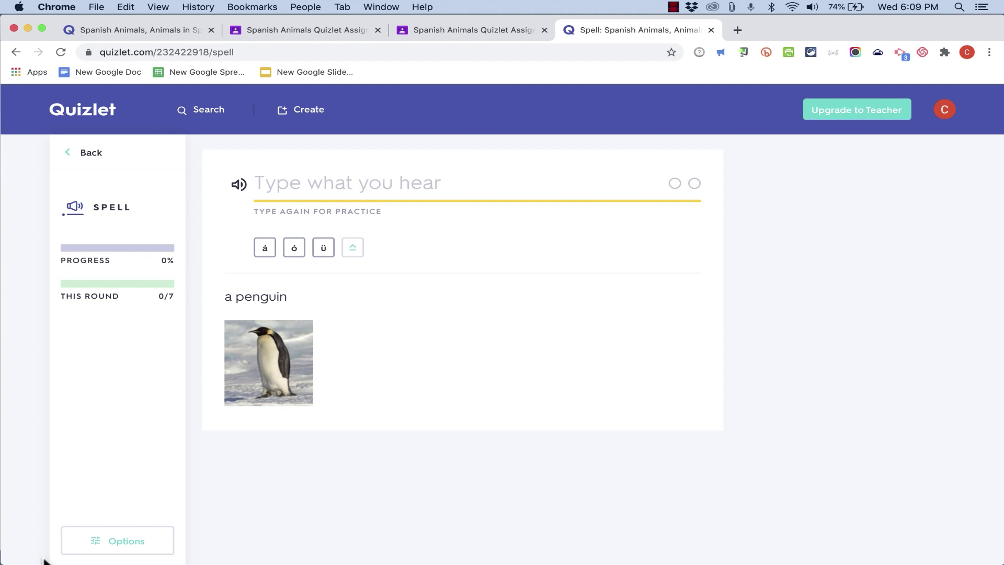
Attach the newest Desktop screenshot to the student's assignment as an uploaded file.
click(451, 29)
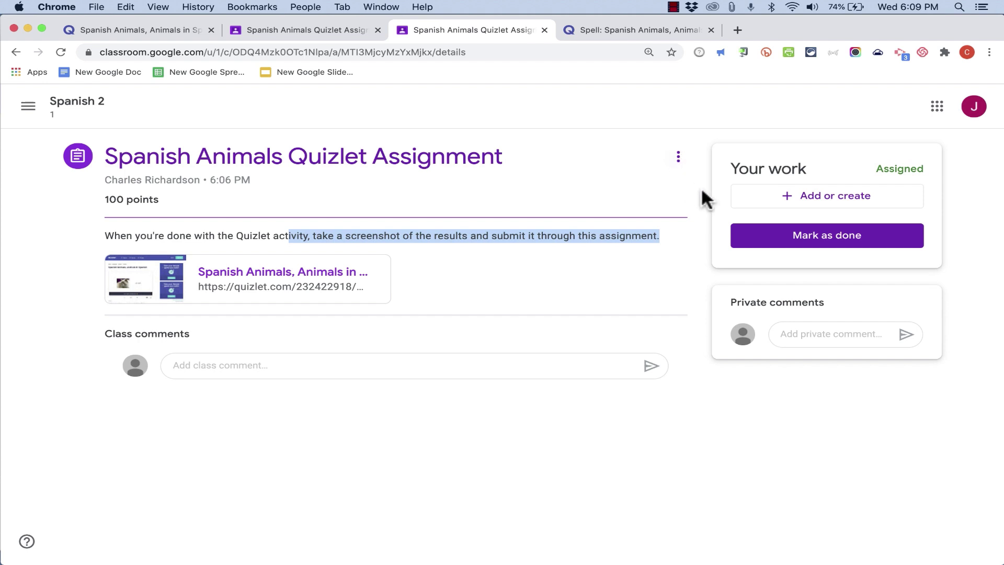
click(837, 197)
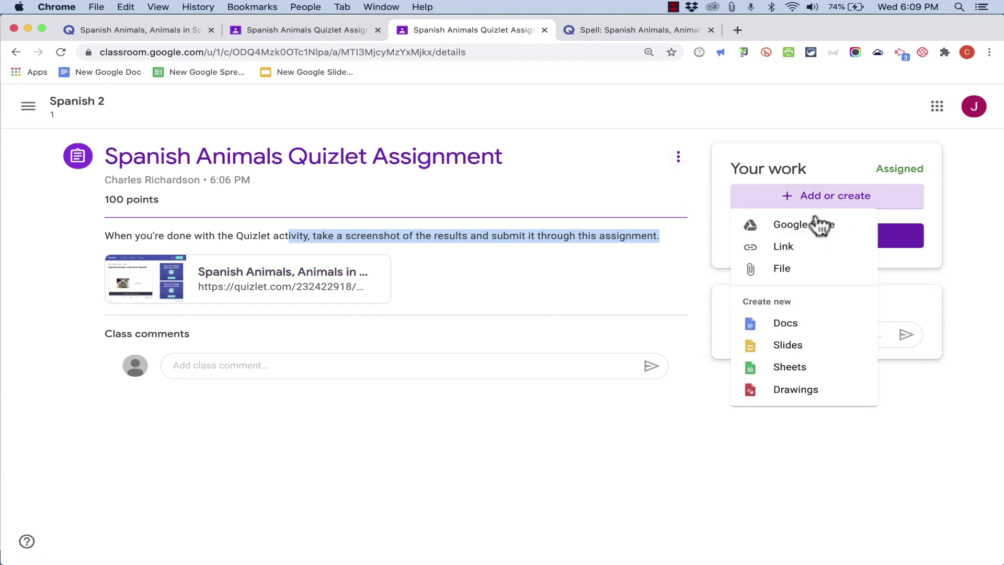
click(794, 283)
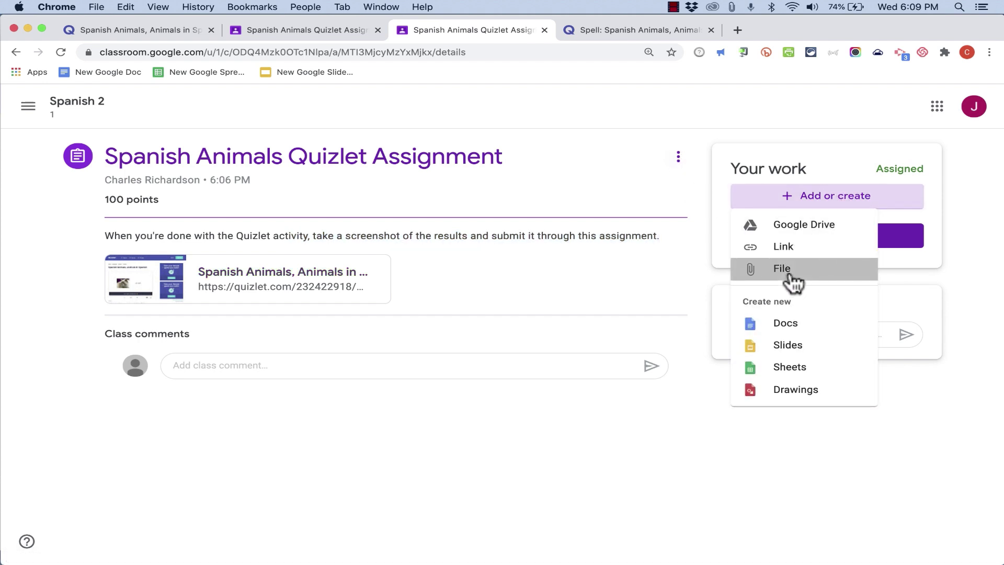
click(259, 192)
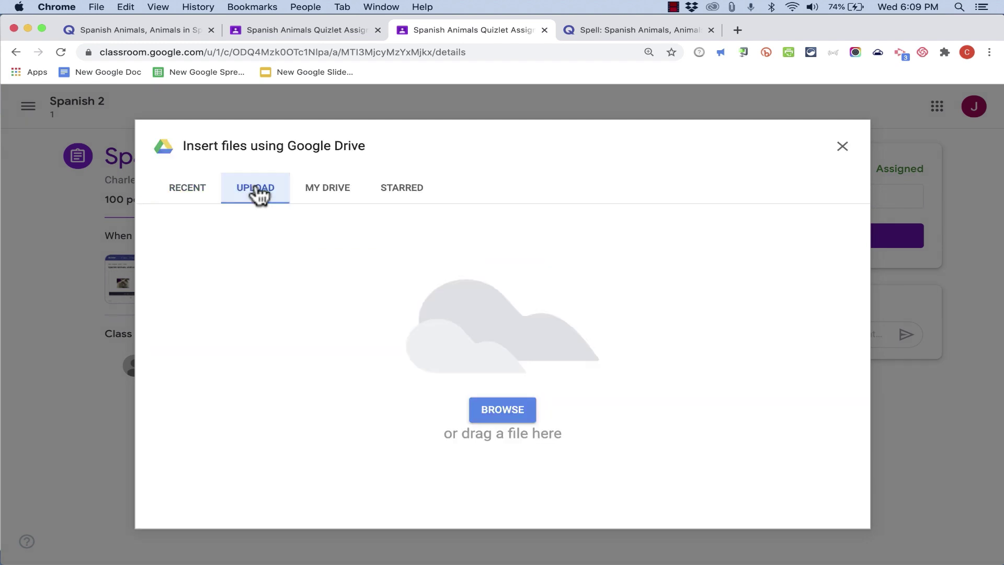
click(504, 412)
click(272, 208)
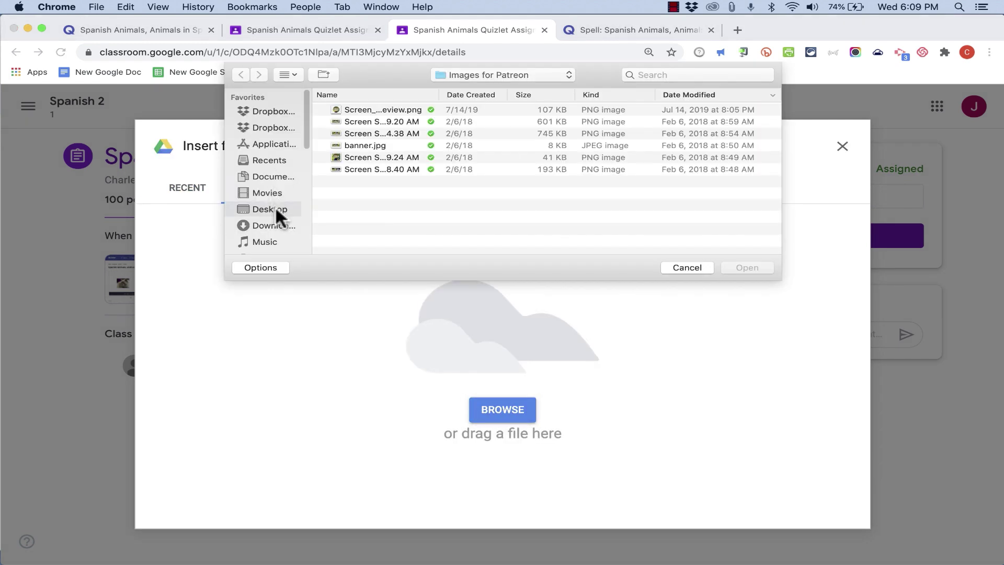
click(368, 103)
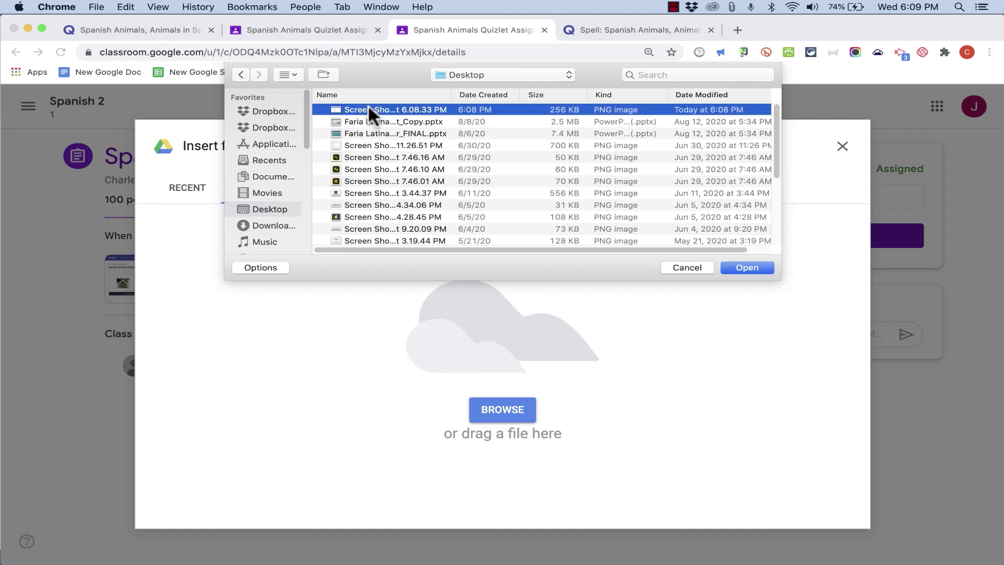
double_click(331, 104)
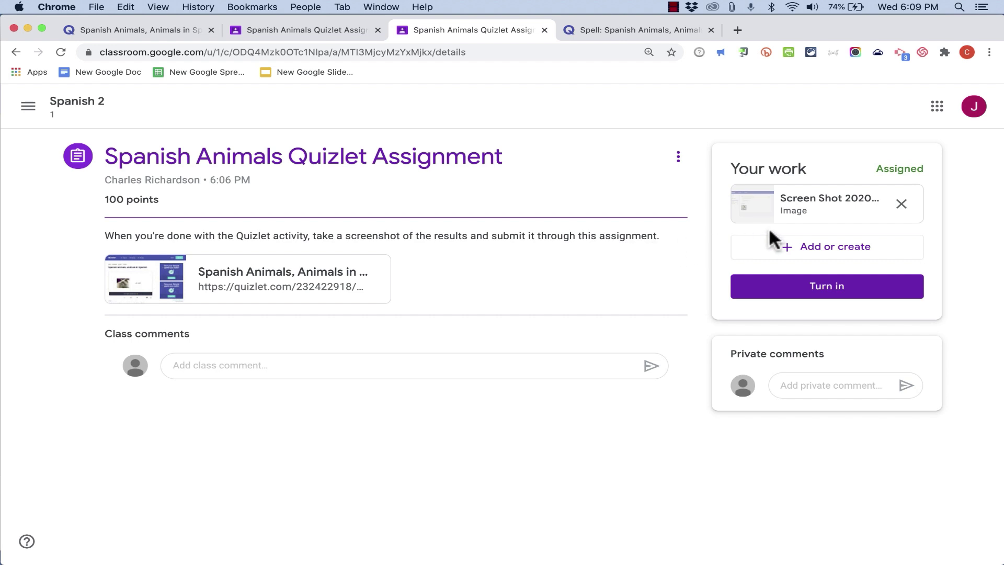
Turn in the assignment, confirm, and switch to the teacher's Student work view.
click(849, 282)
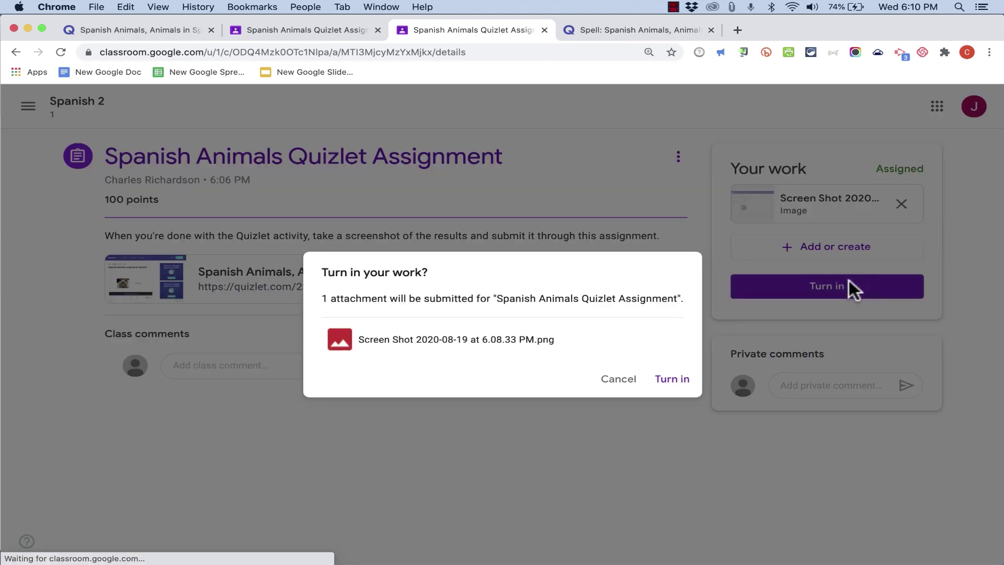
click(662, 380)
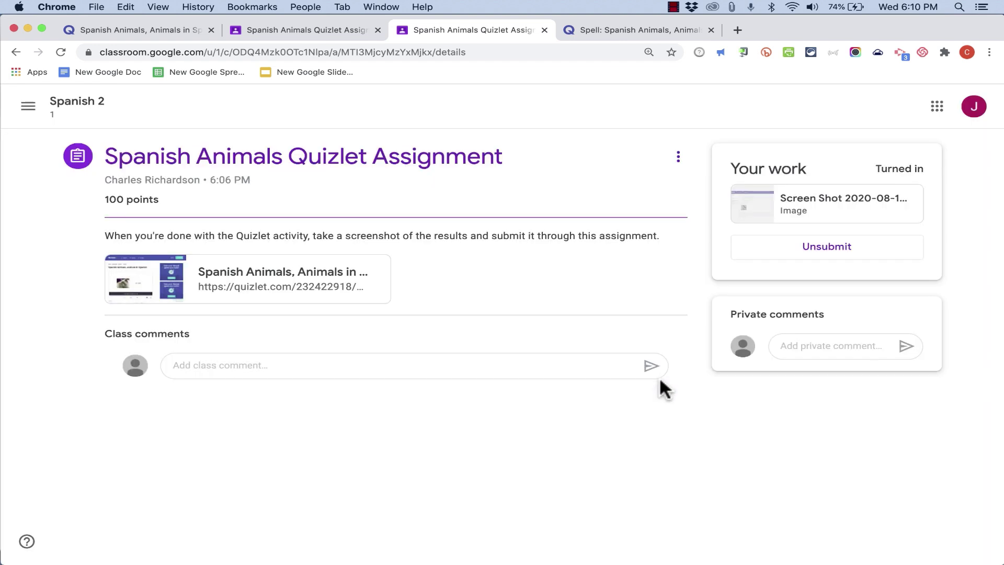
click(325, 30)
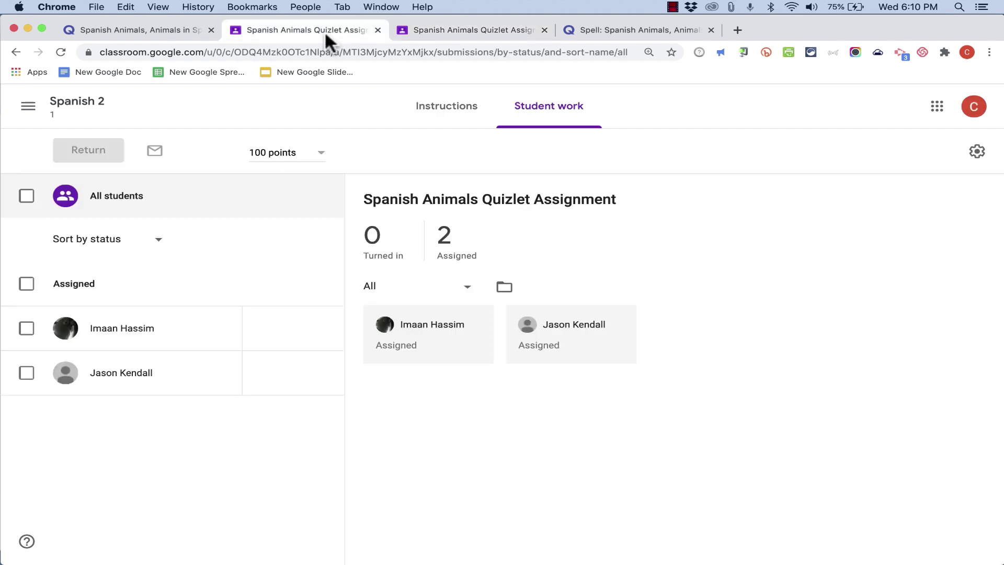
Reload Student work and open the turned-in penguin Spell screenshot, leaving its grade out of 100 blank.
click(60, 51)
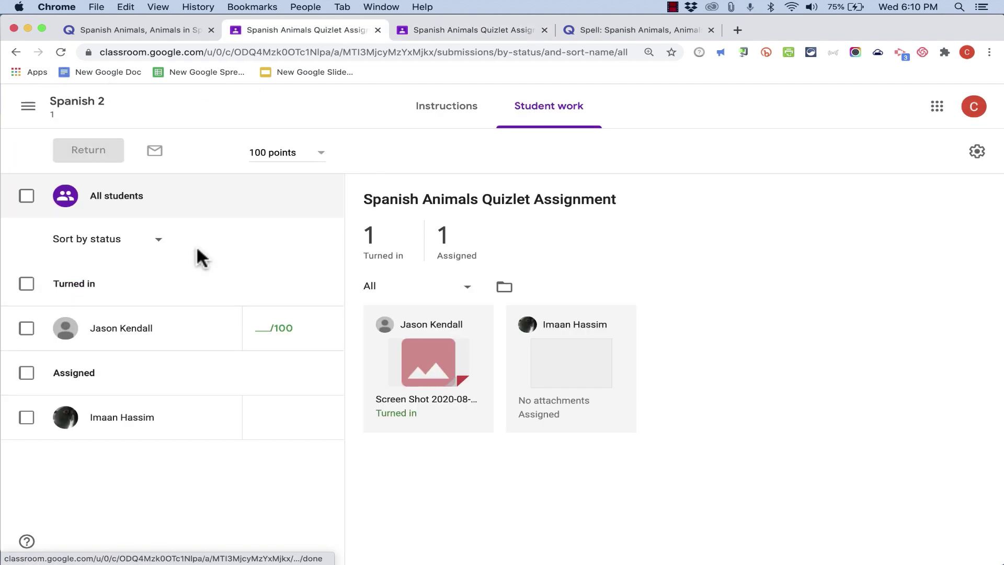
click(188, 334)
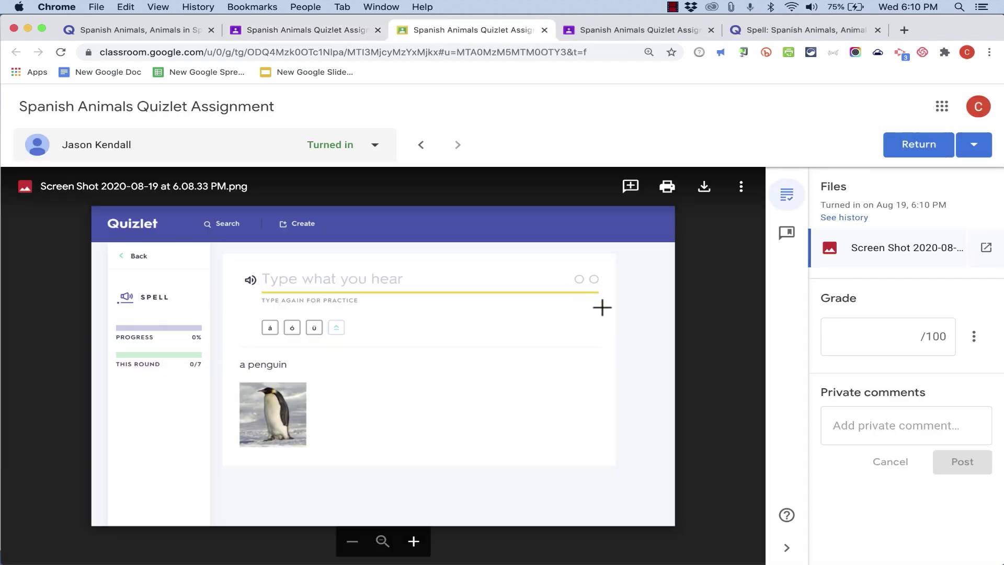
click(871, 332)
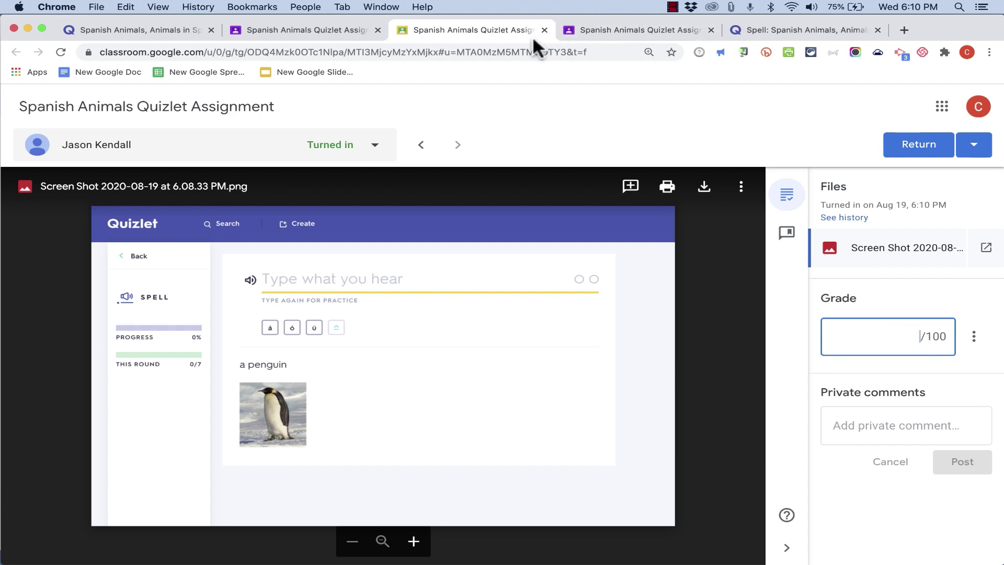
click(558, 99)
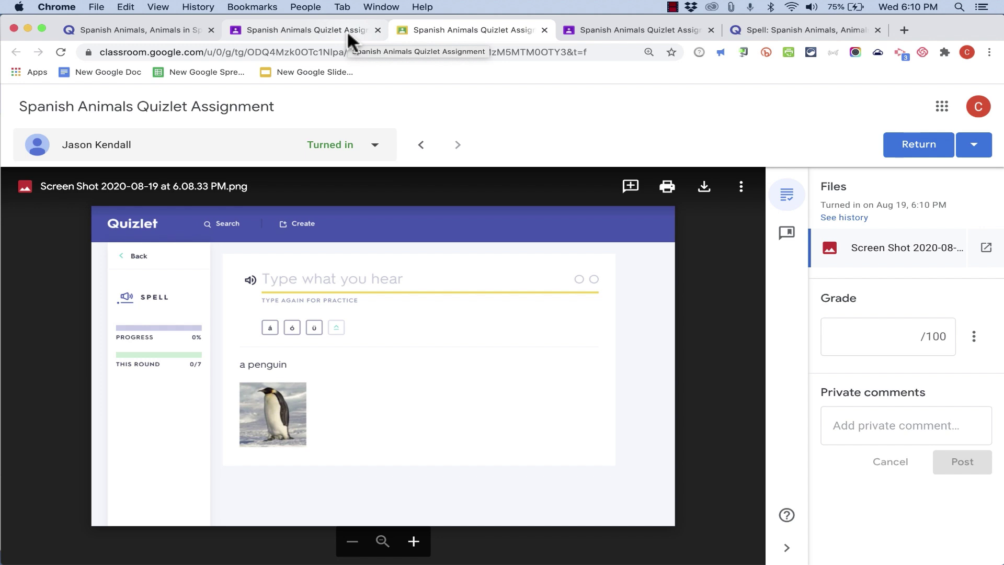
Switch to the YouTube tab and scroll the Technology for Teachers and Students page toward its membership levels.
click(171, 36)
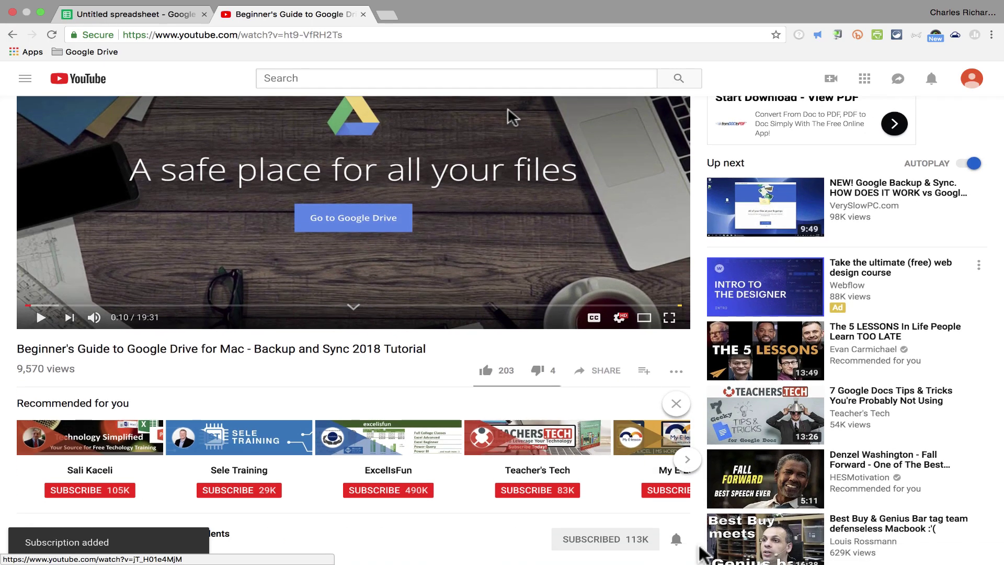
scroll(675, 466, down, 3)
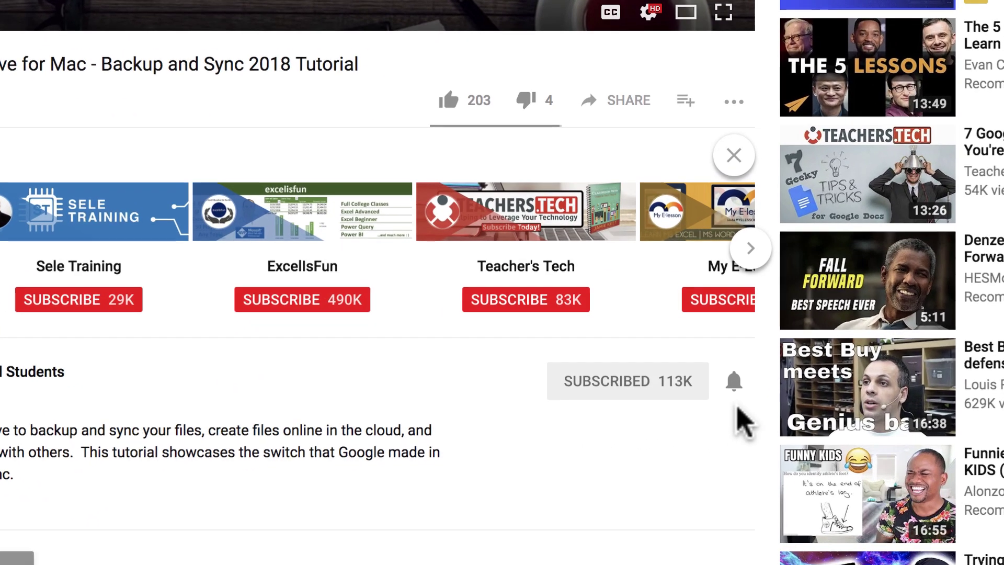